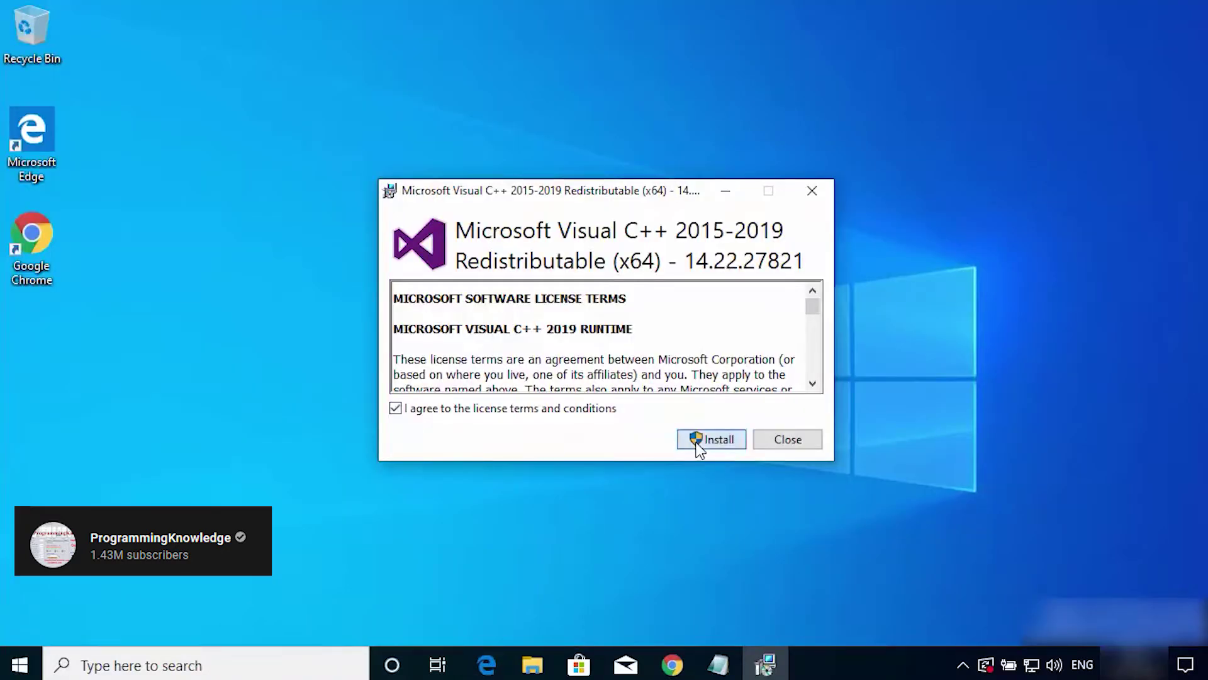
Install the Microsoft Visual C++ 2015-2019 Redistributable (x64), allow it to make changes to the device, and close the installer
left_click(696, 440)
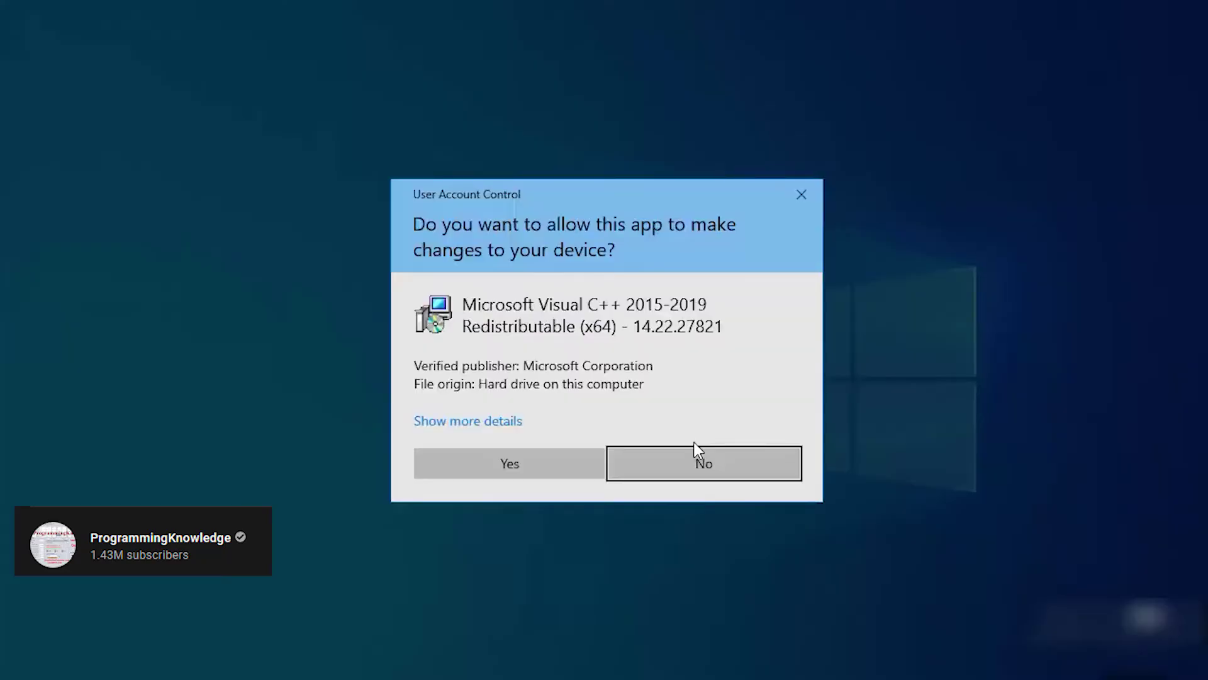
left_click(540, 456)
left_click(768, 441)
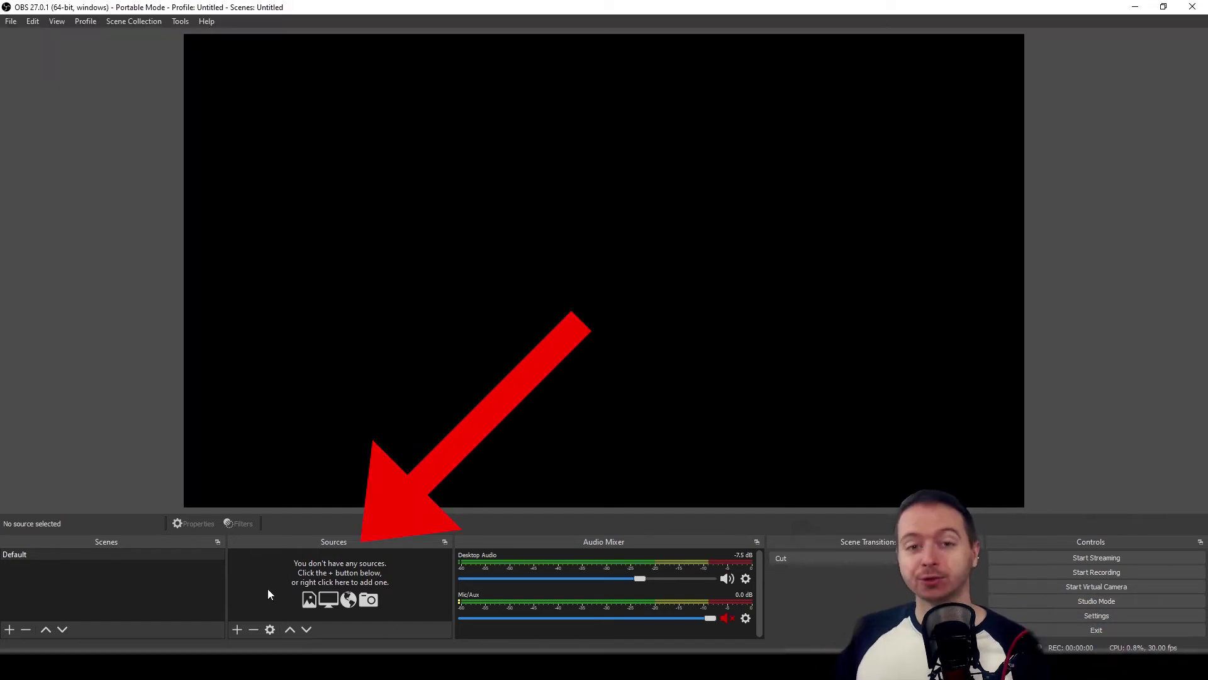
Switch to OBS, add a new Game Capture source with default settings to the Default scene, and remove it again
left_click(237, 630)
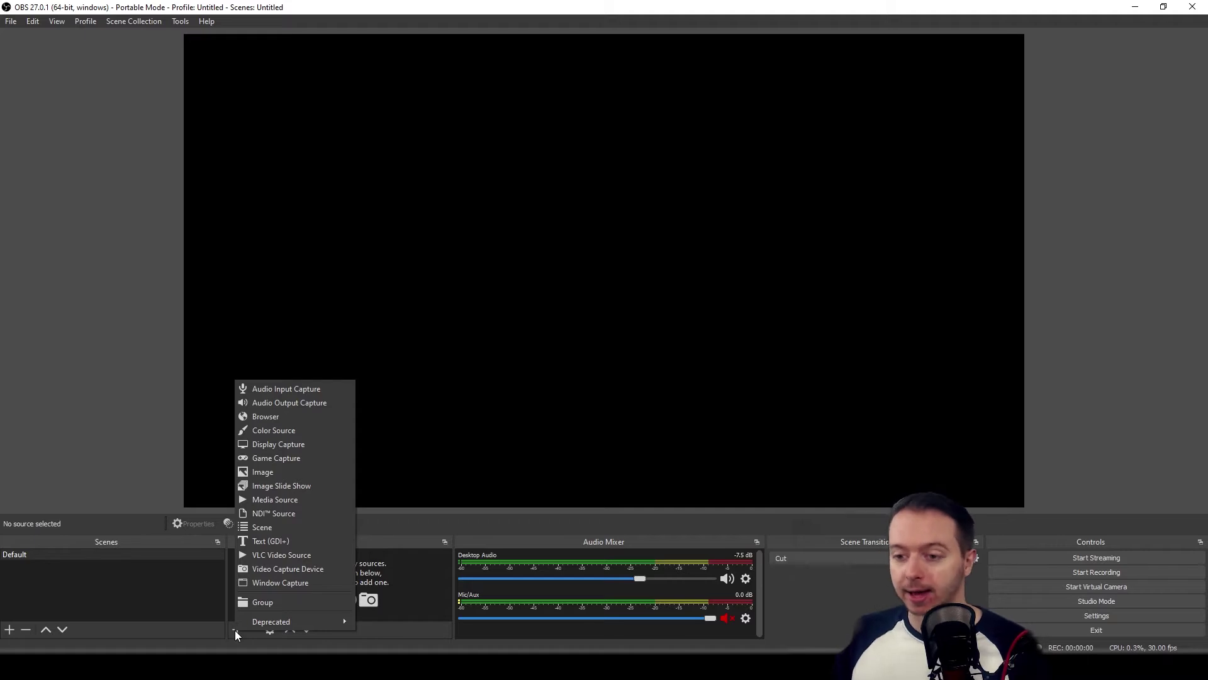
left_click(278, 459)
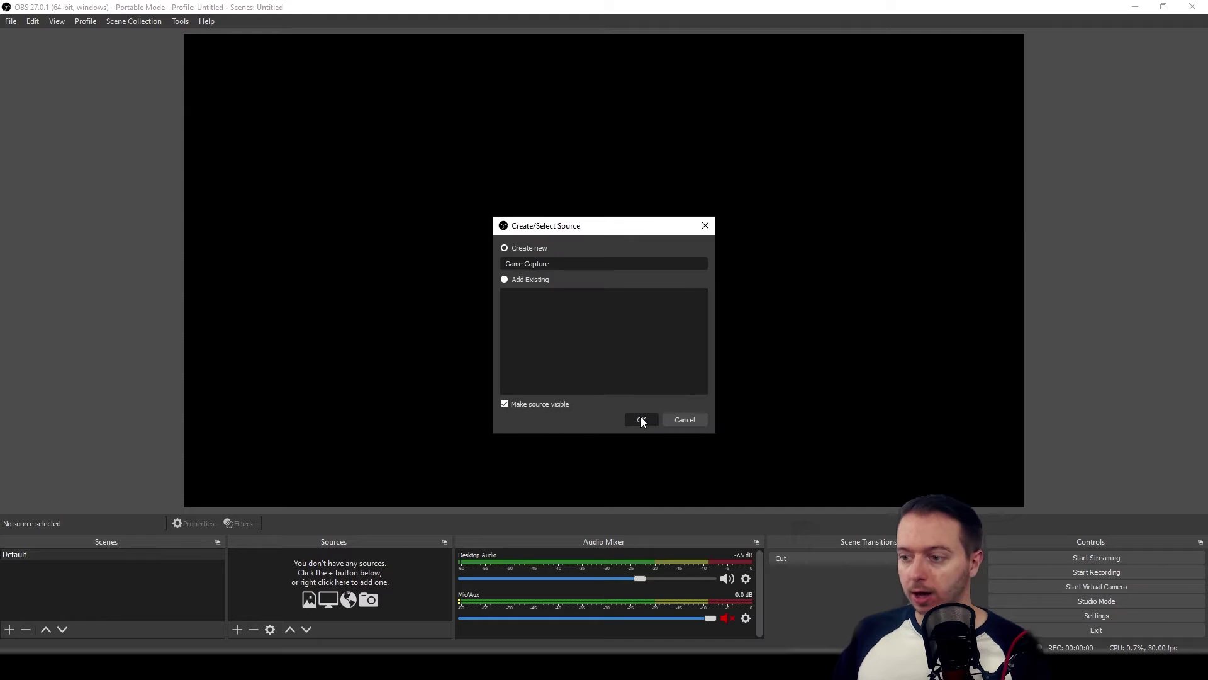
left_click(640, 417)
left_click(754, 499)
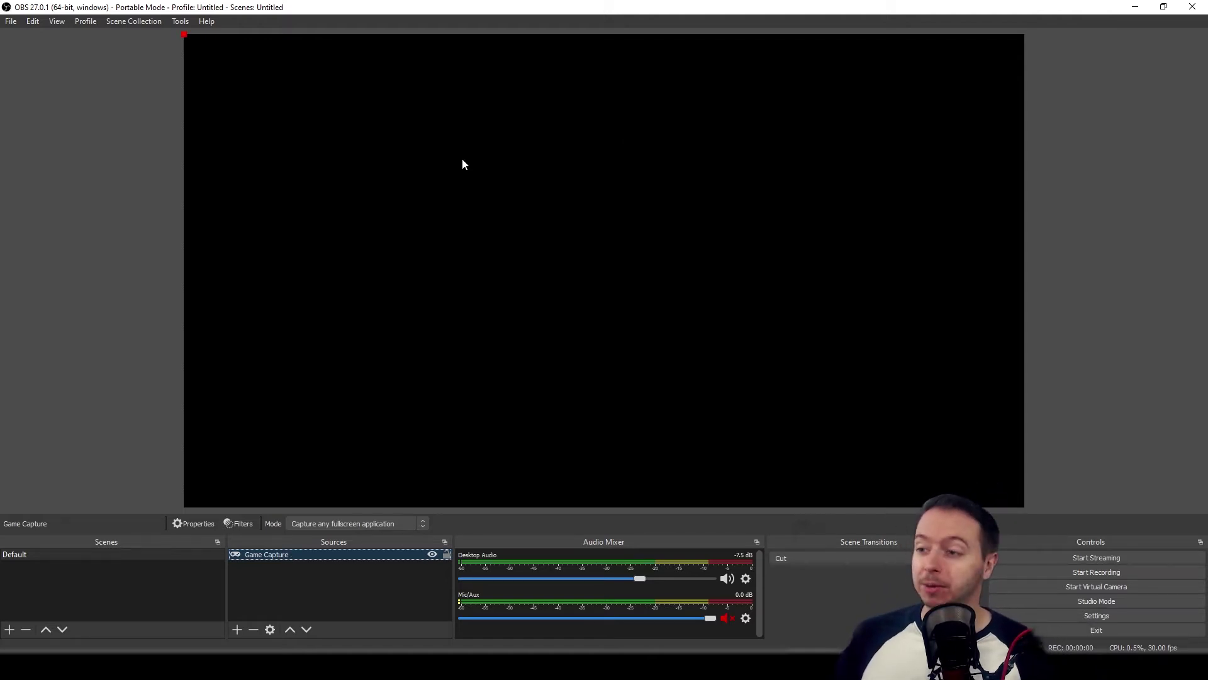
left_click(254, 628)
left_click(643, 345)
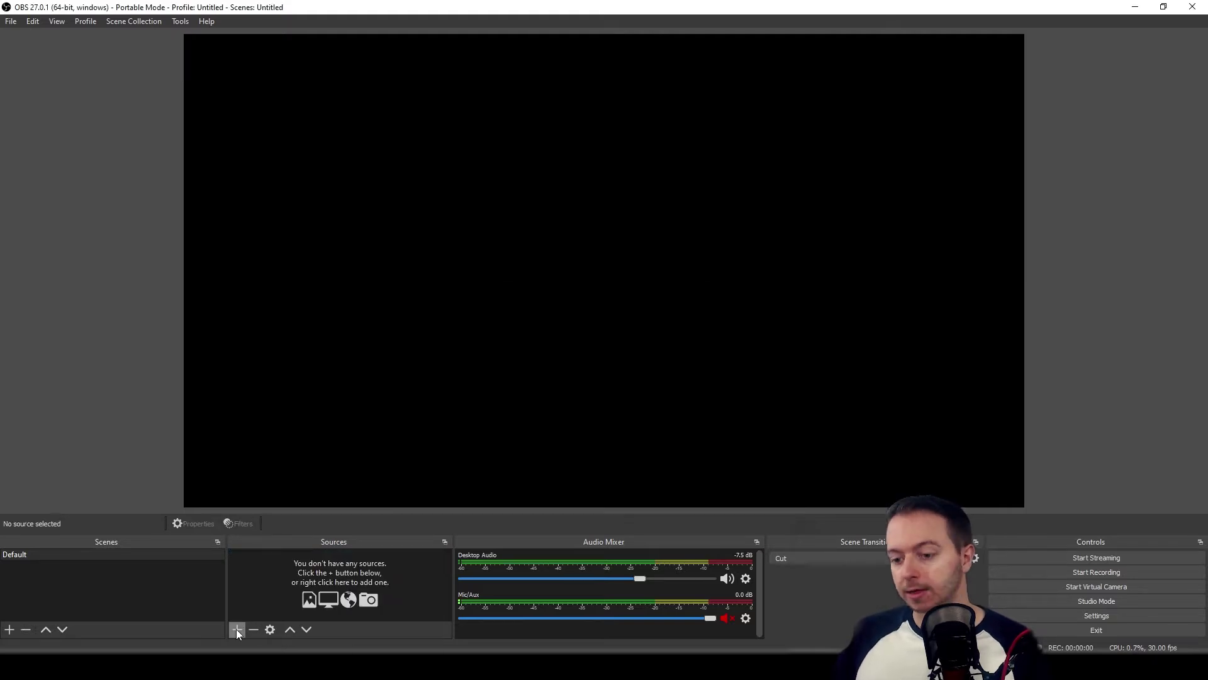
Add a new Window Capture source that captures the [blender.exe]: Blender window
left_click(236, 629)
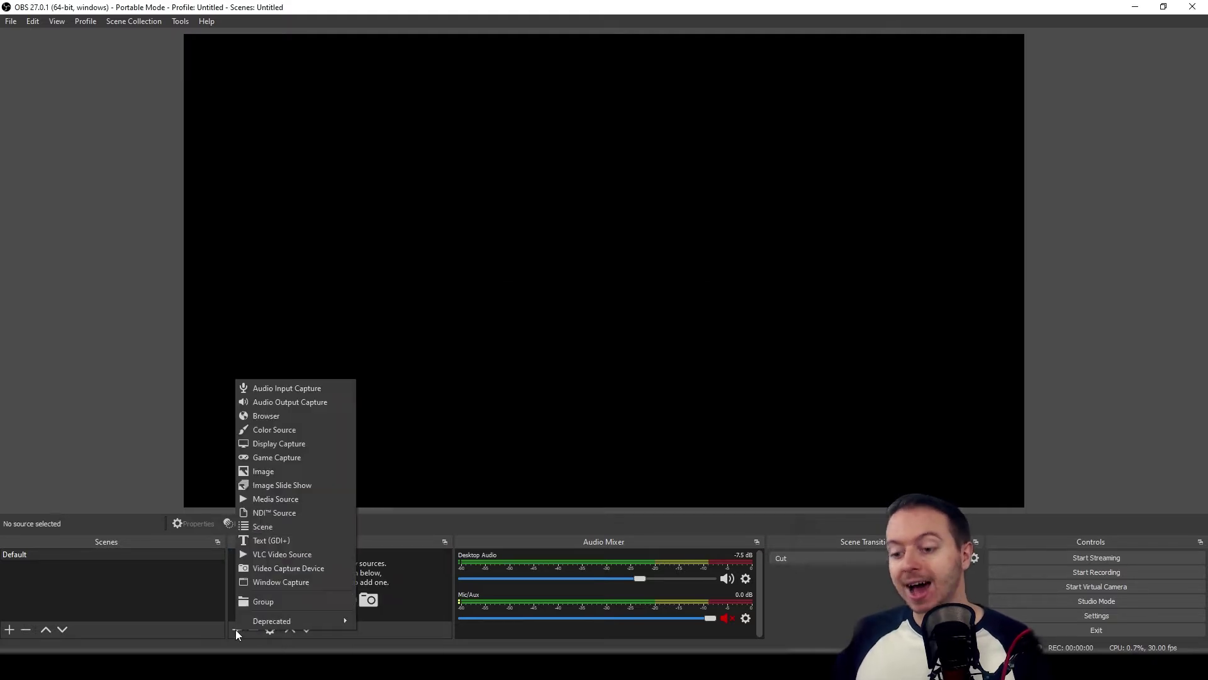
left_click(263, 583)
left_click(643, 420)
left_click(619, 413)
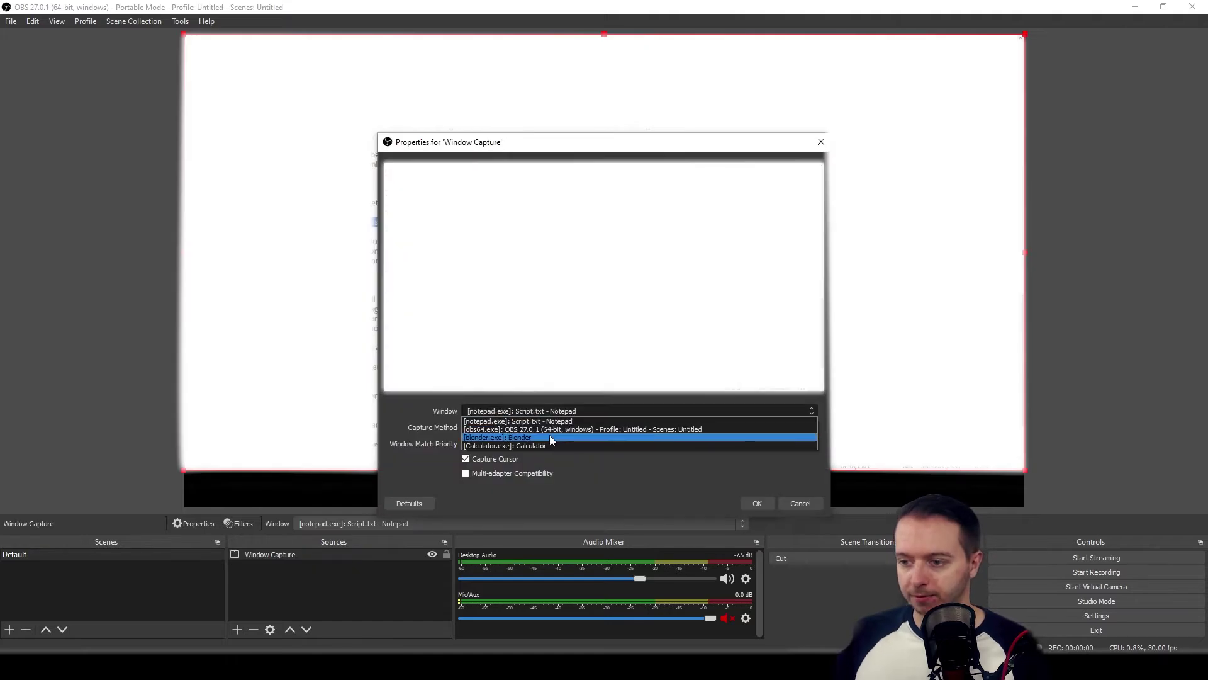
left_click(549, 436)
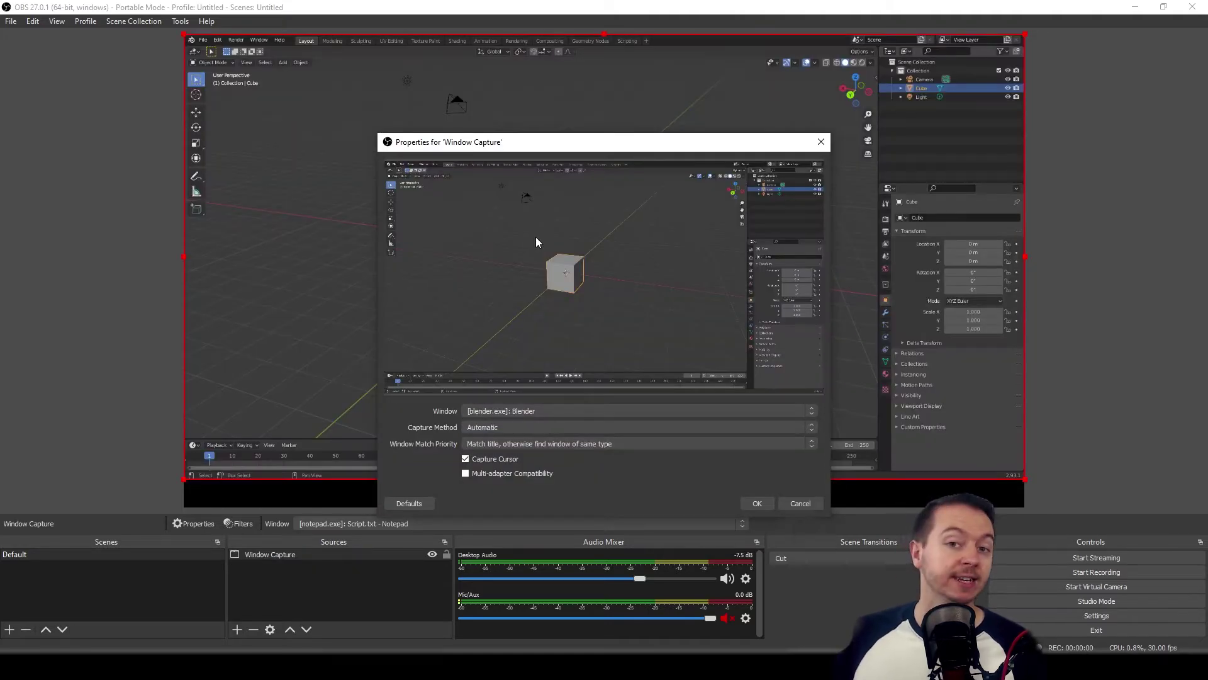
left_click(756, 509)
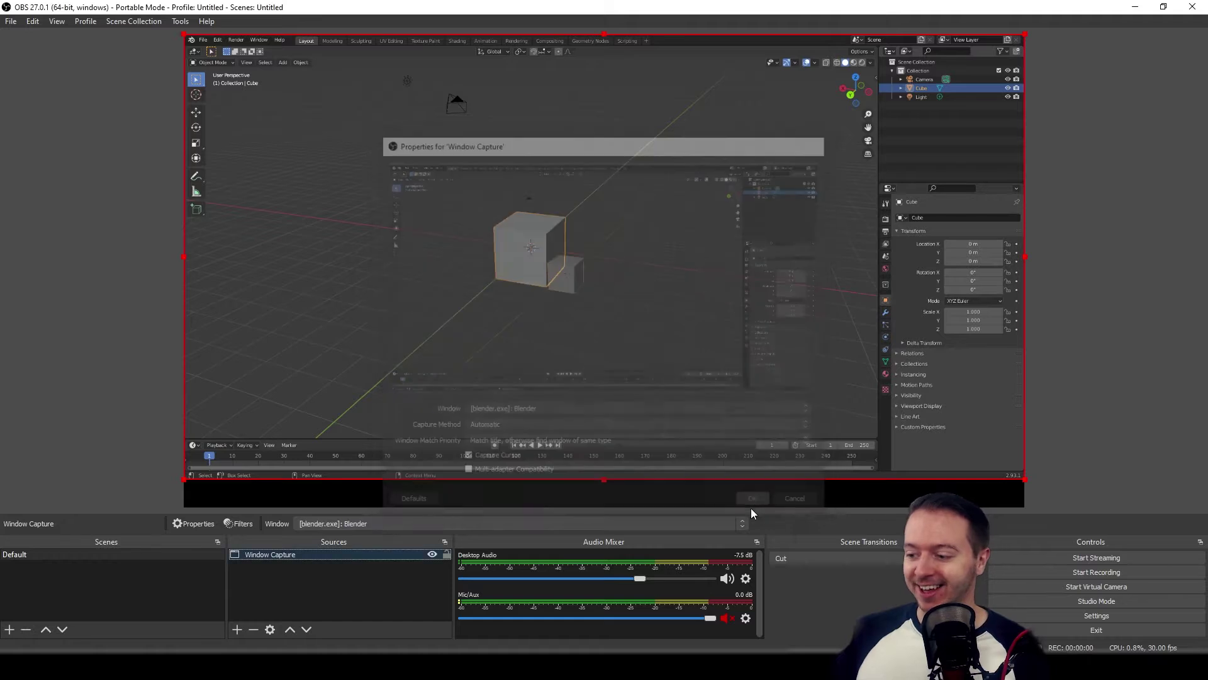
Orbit and zoom around the cube in Blender to check how the window capture follows the view
left_click_drag(620, 246, 522, 266)
scroll(522, 265, "down", 4)
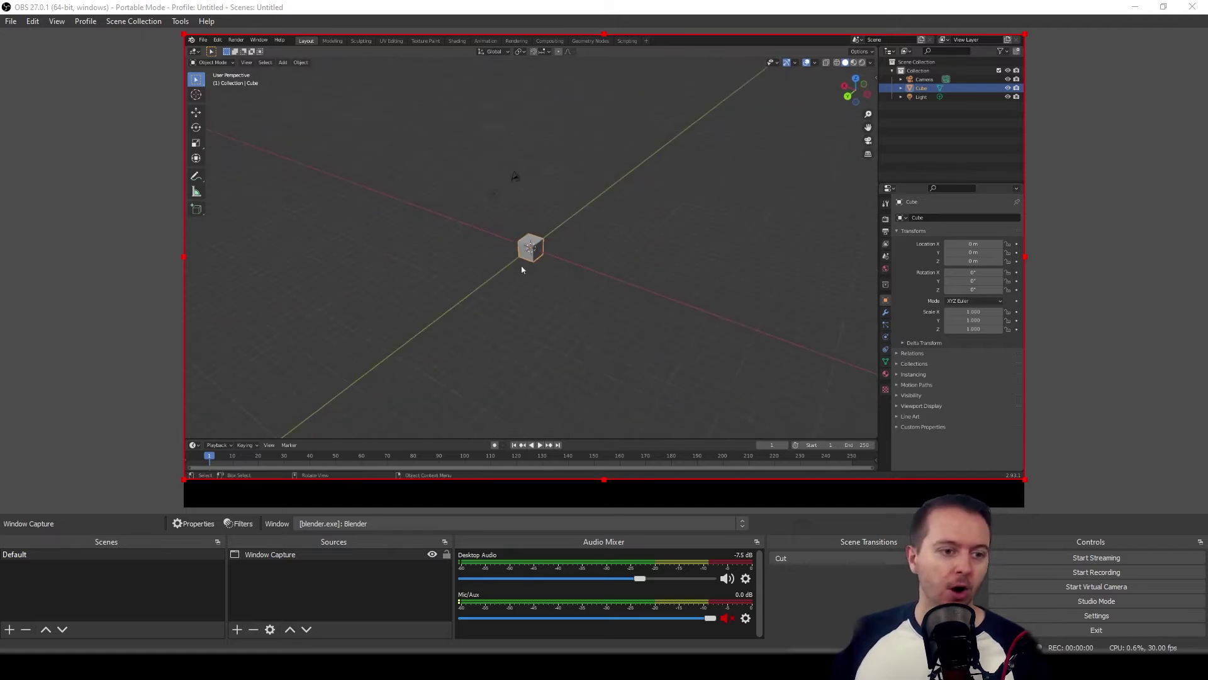
scroll(522, 265, "up", 8)
scroll(522, 266, "down", 5)
scroll(522, 266, "up", 4)
scroll(522, 265, "down", 4)
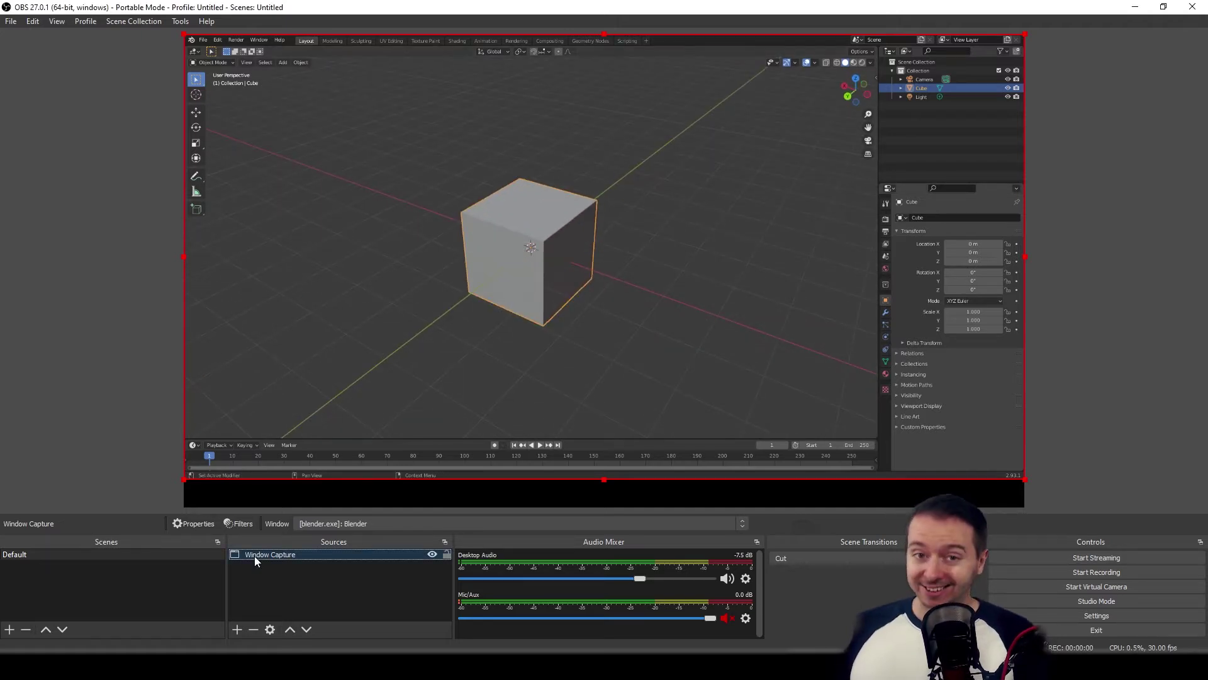
Replace the Window Capture source with a new Display Capture source of Display 1, the primary monitor, including the cursor
left_click(254, 630)
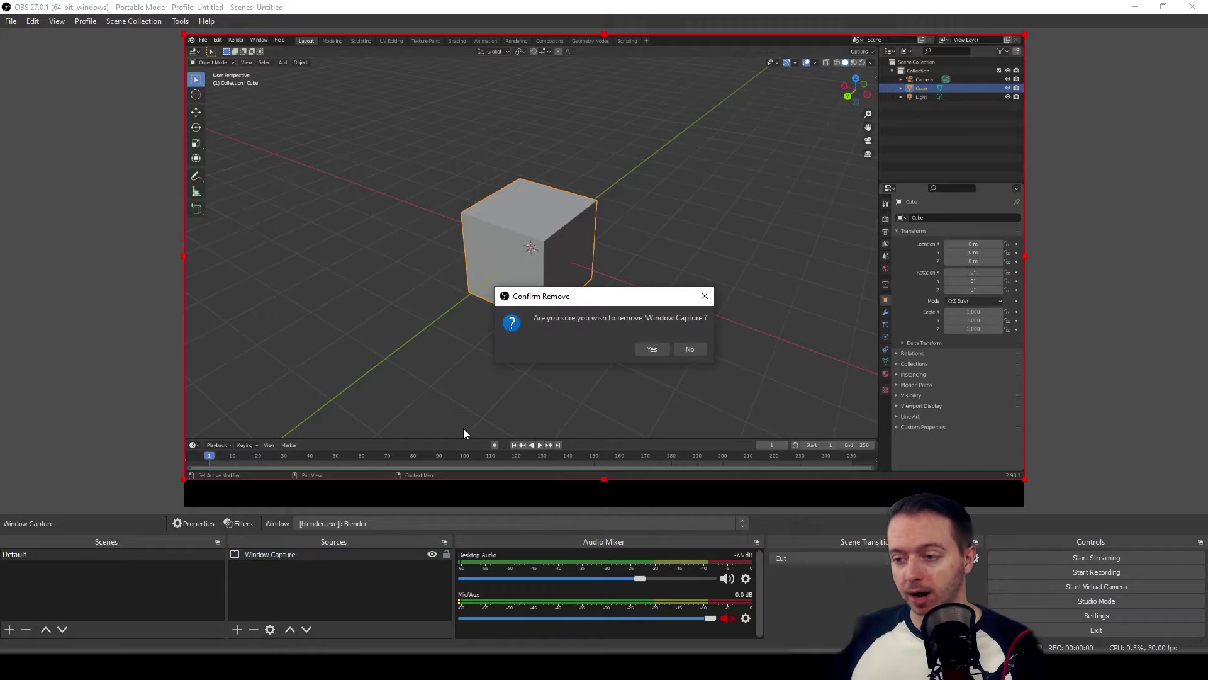
left_click(653, 350)
left_click(238, 629)
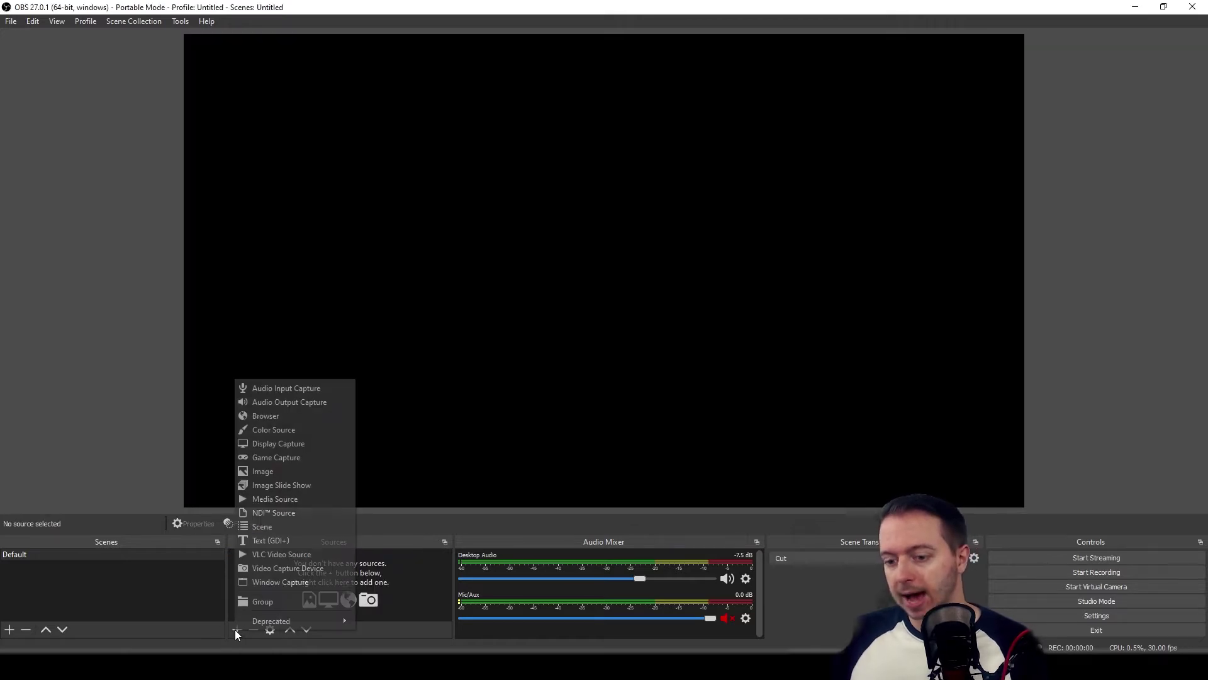
left_click(285, 443)
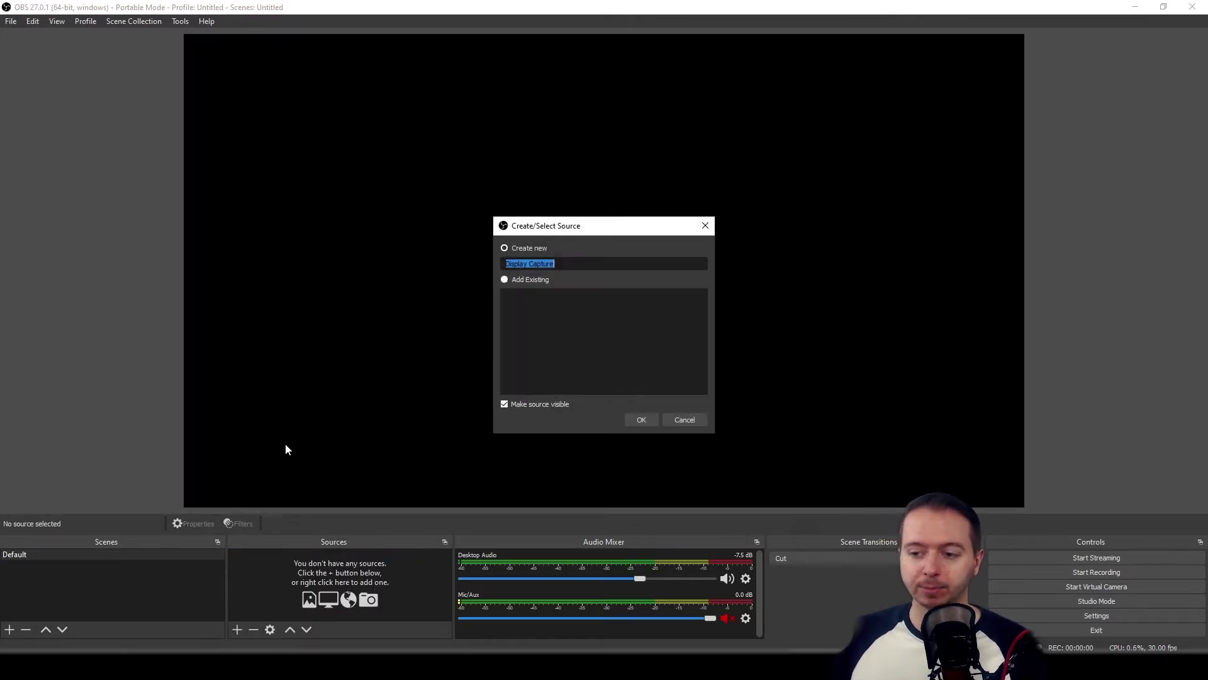
left_click(644, 420)
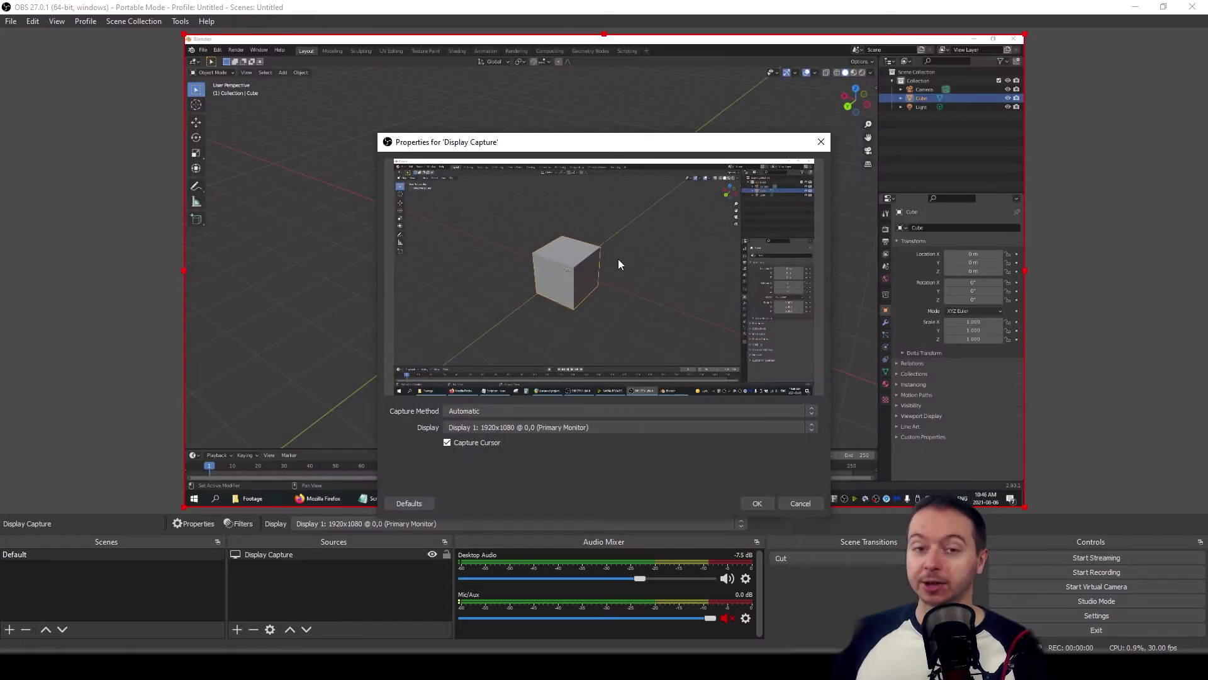
left_click(758, 504)
Orbit around the cube in Blender to check the display capture in the preview
left_click_drag(656, 261, 640, 281)
scroll(639, 281, "down", 3)
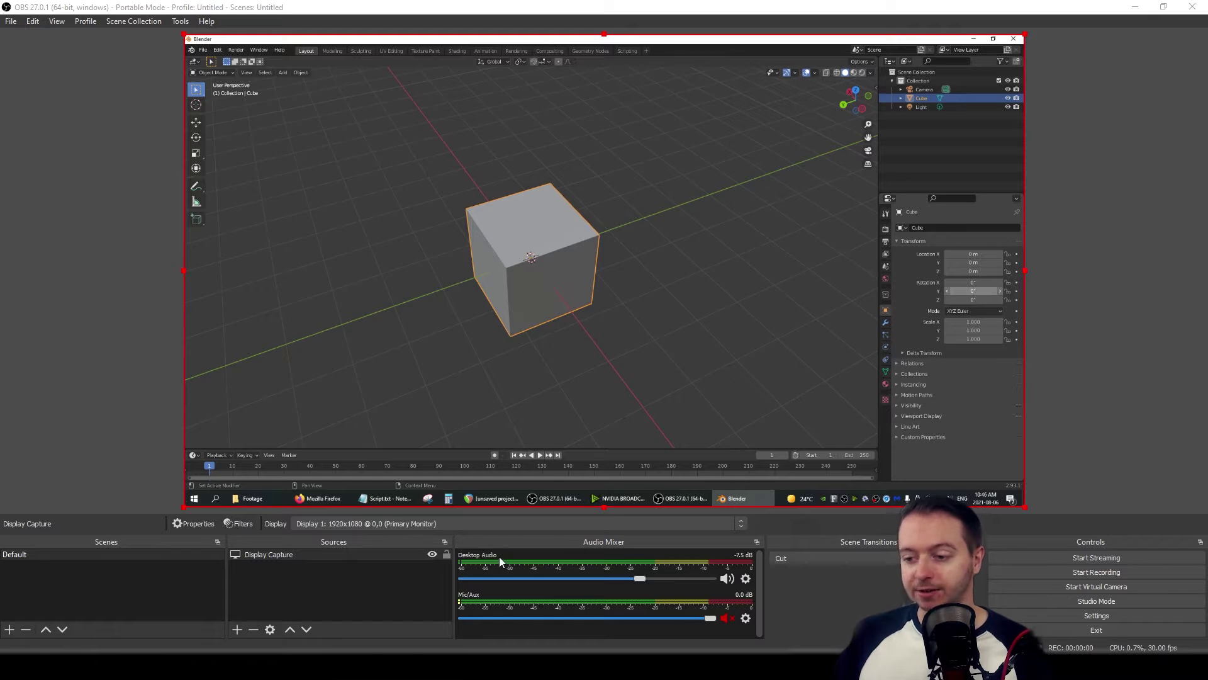
left_click(726, 581)
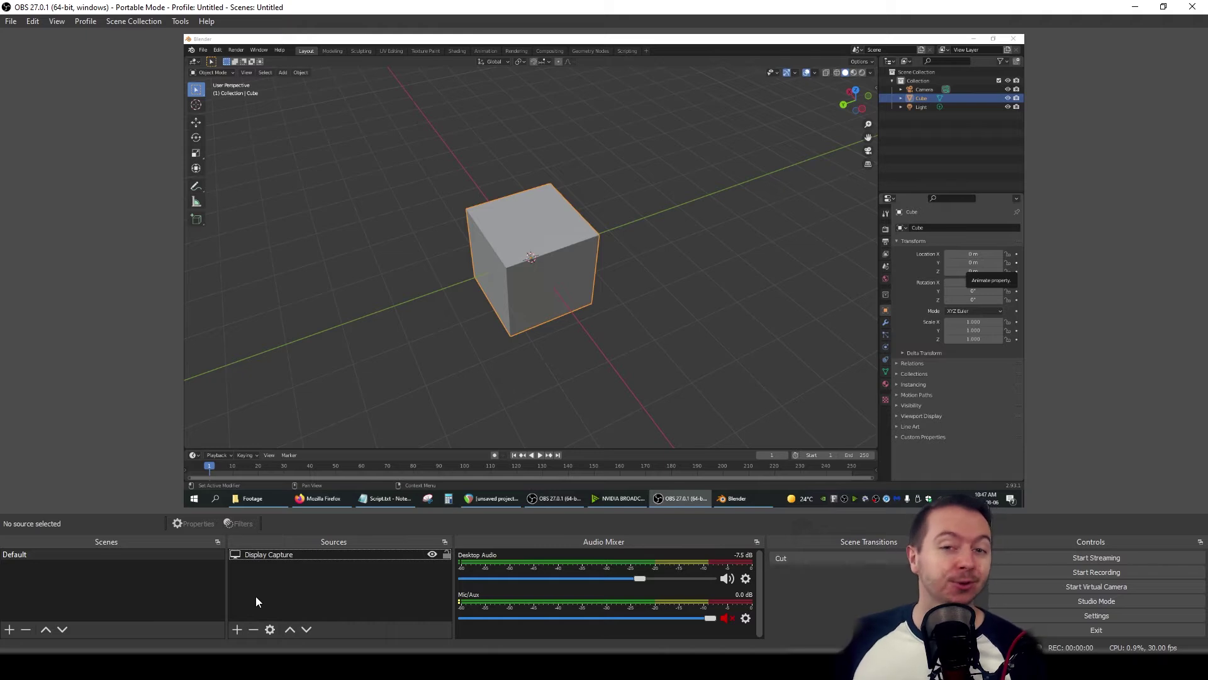
Add a new Video Capture Device source named Webcam, using the HD Pro Webcam C920 as its device
left_click(237, 629)
left_click(265, 567)
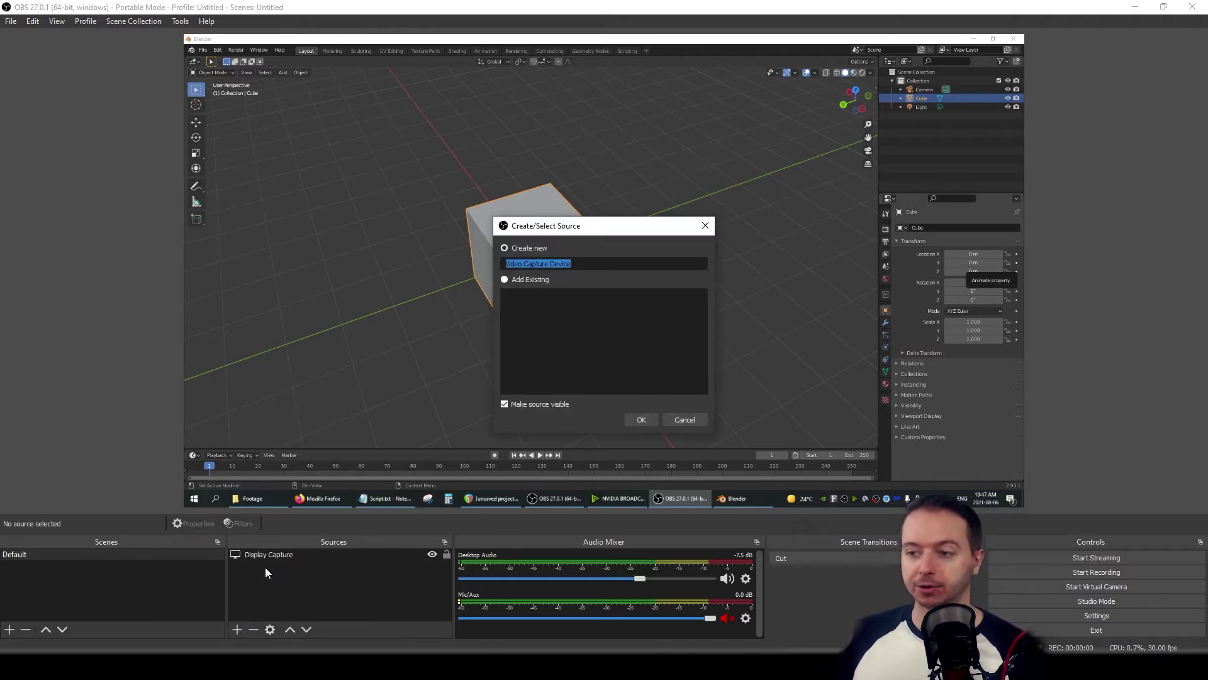
key("Return")
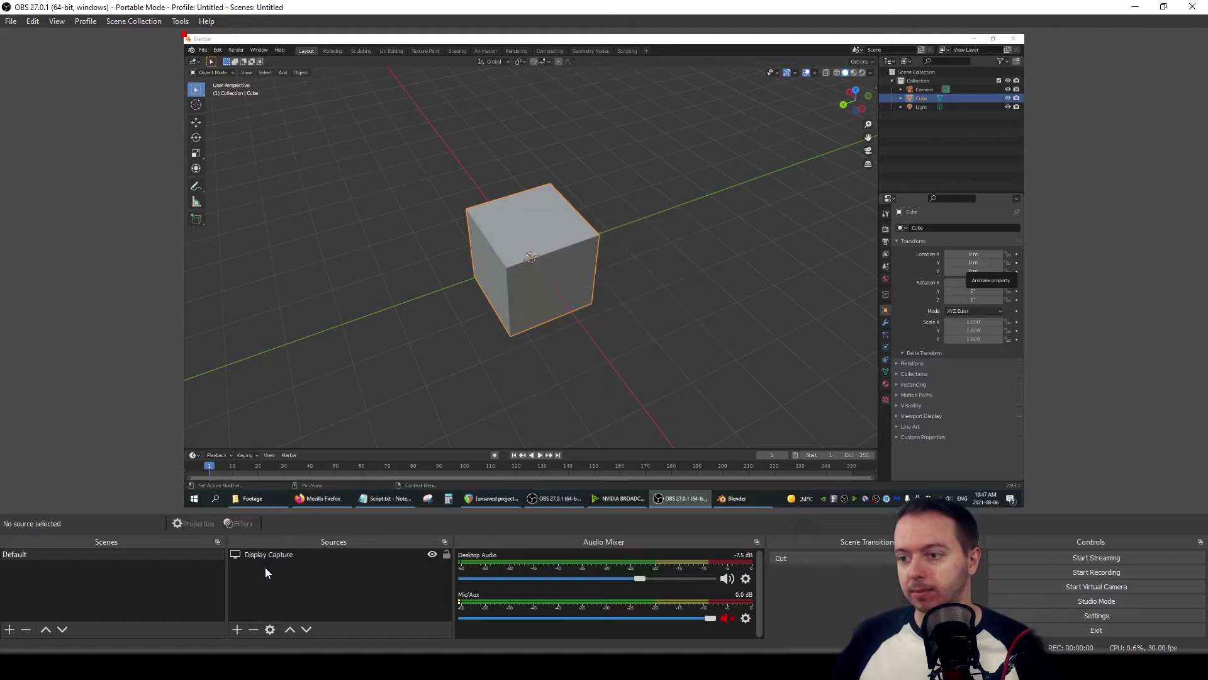
left_click(528, 308)
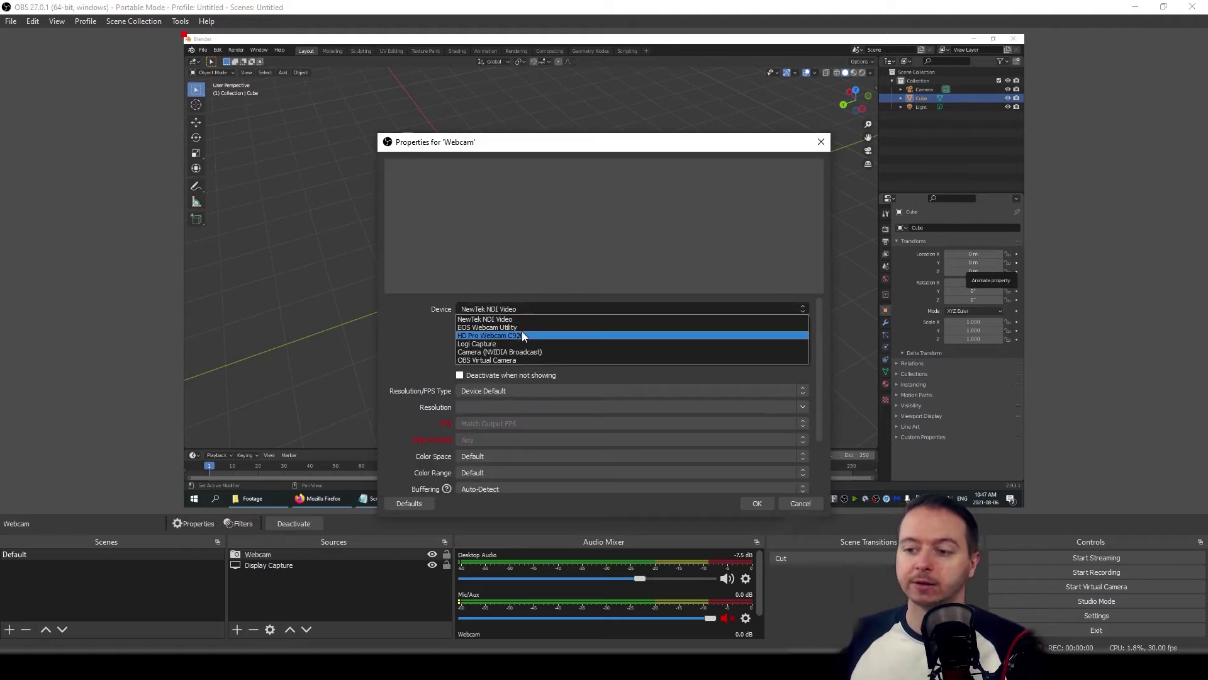
left_click(527, 334)
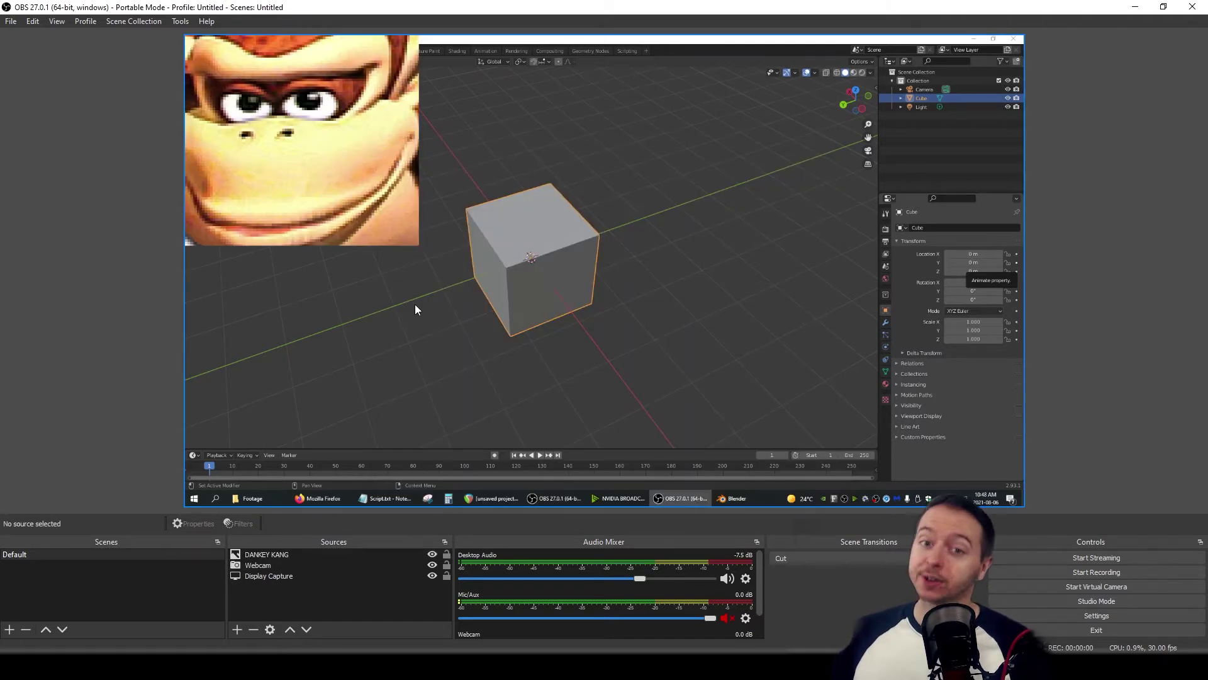
Move the DANKEY KANG image into the lower-right corner of the canvas and shrink it from its upper-left corner
left_click(368, 183)
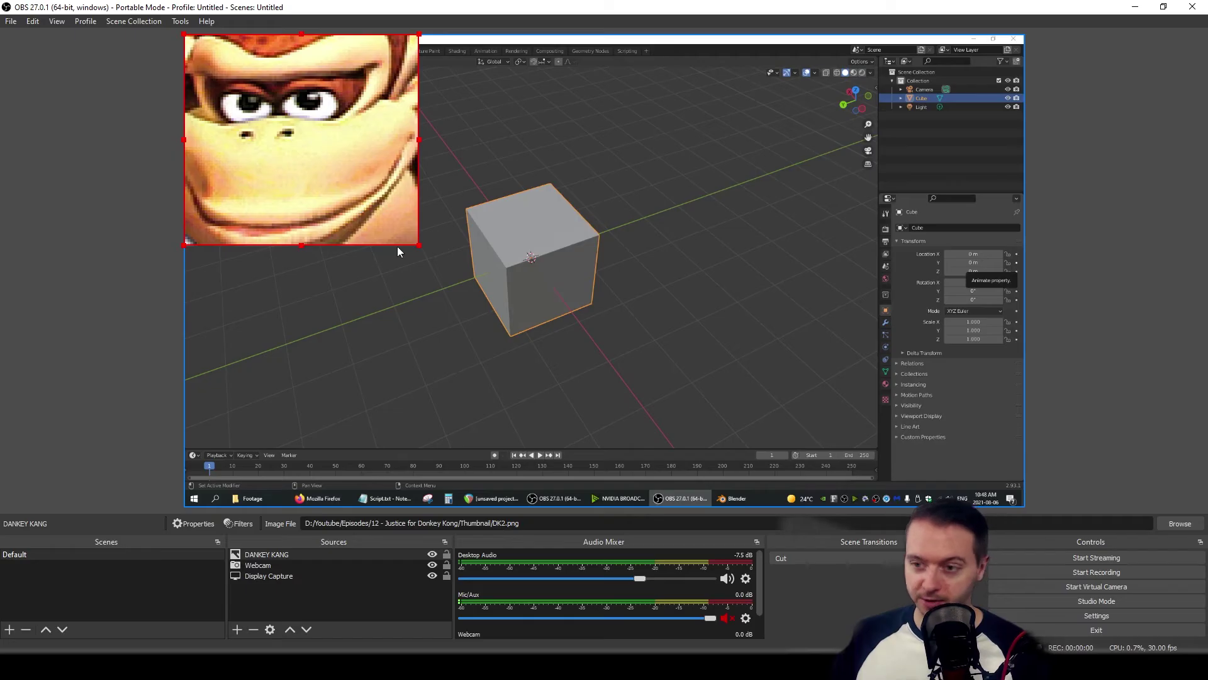
left_click_drag(311, 165, 912, 415)
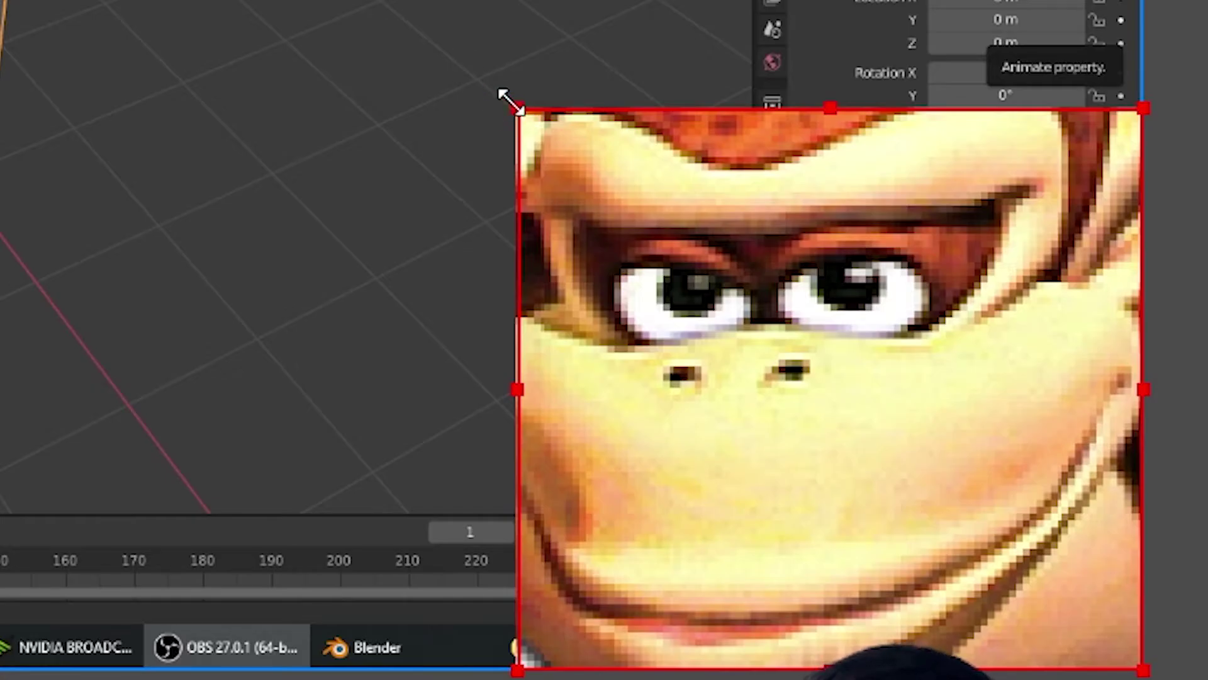
left_click_drag(515, 106, 627, 340)
Lock the Display Capture and DANKEY KANG sources, and try to move them on the canvas
left_click(394, 246)
left_click_drag(394, 246, 552, 222)
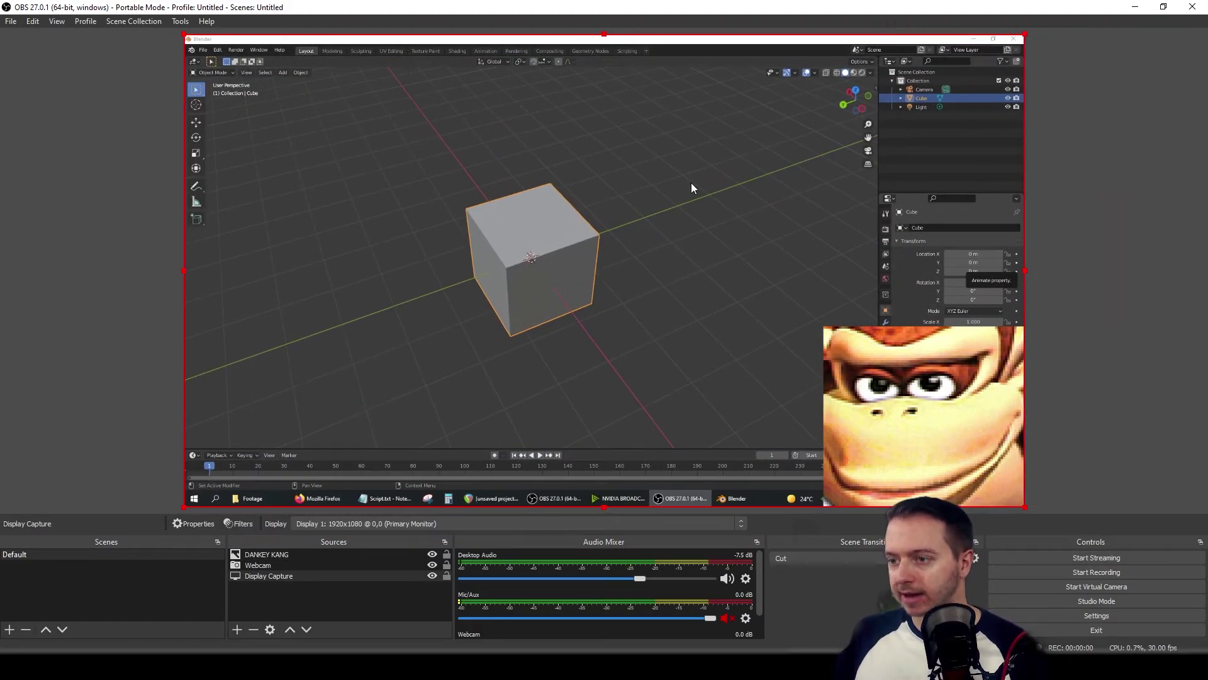
left_click(446, 576)
left_click_drag(687, 233, 494, 384)
left_click_drag(435, 198, 505, 324)
mouse_move(954, 394)
left_mouse_down()
mouse_move(658, 228)
mouse_move(901, 382)
mouse_move(951, 395)
left_mouse_up()
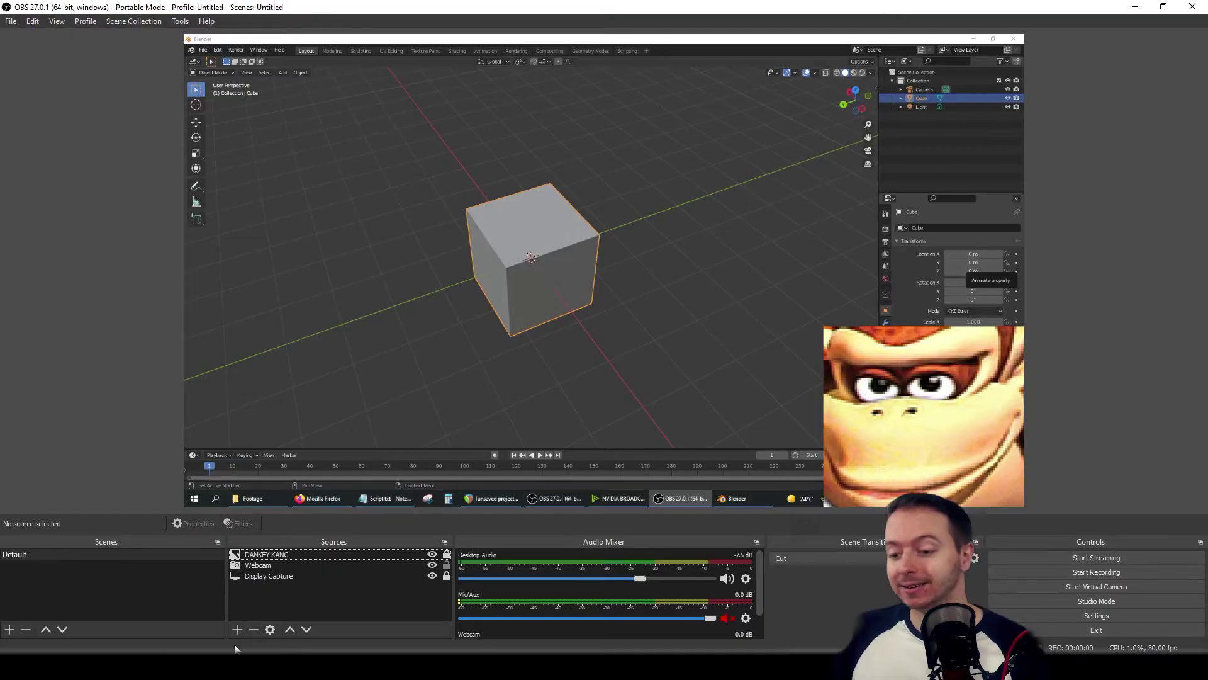
Add a new Audio Input Capture source named Mic, using Analogue 1 + 2 (Focusrite Usb Audio) as its device
left_click(233, 636)
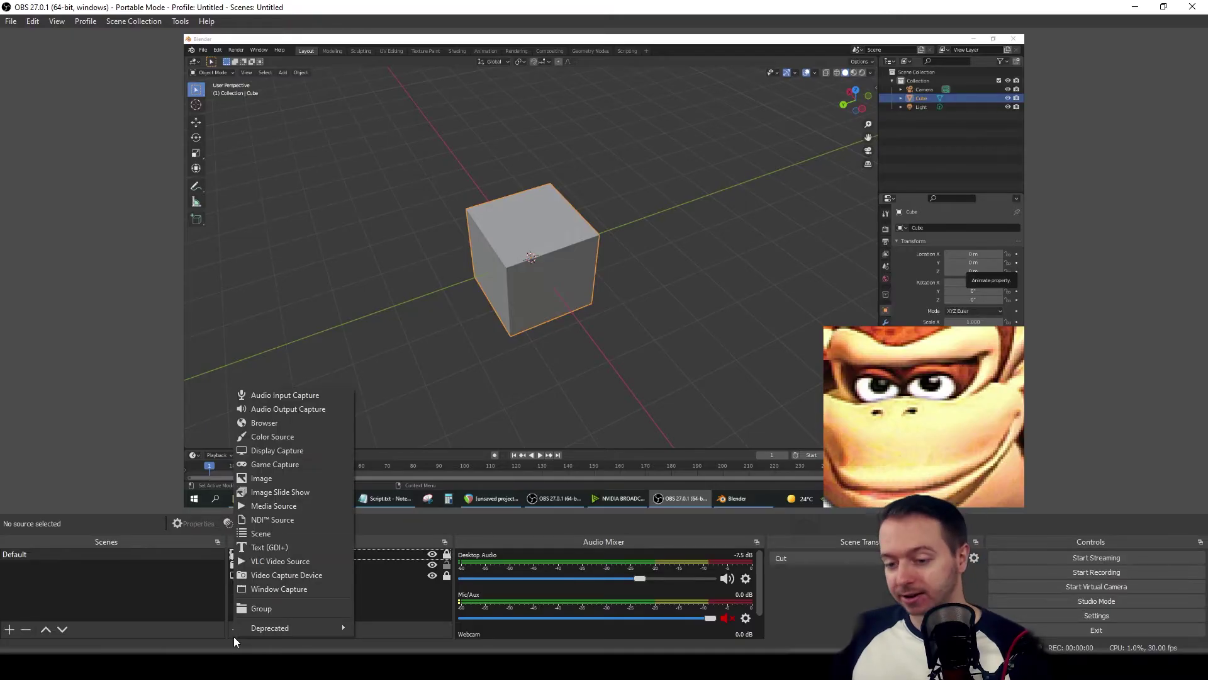
left_click(290, 395)
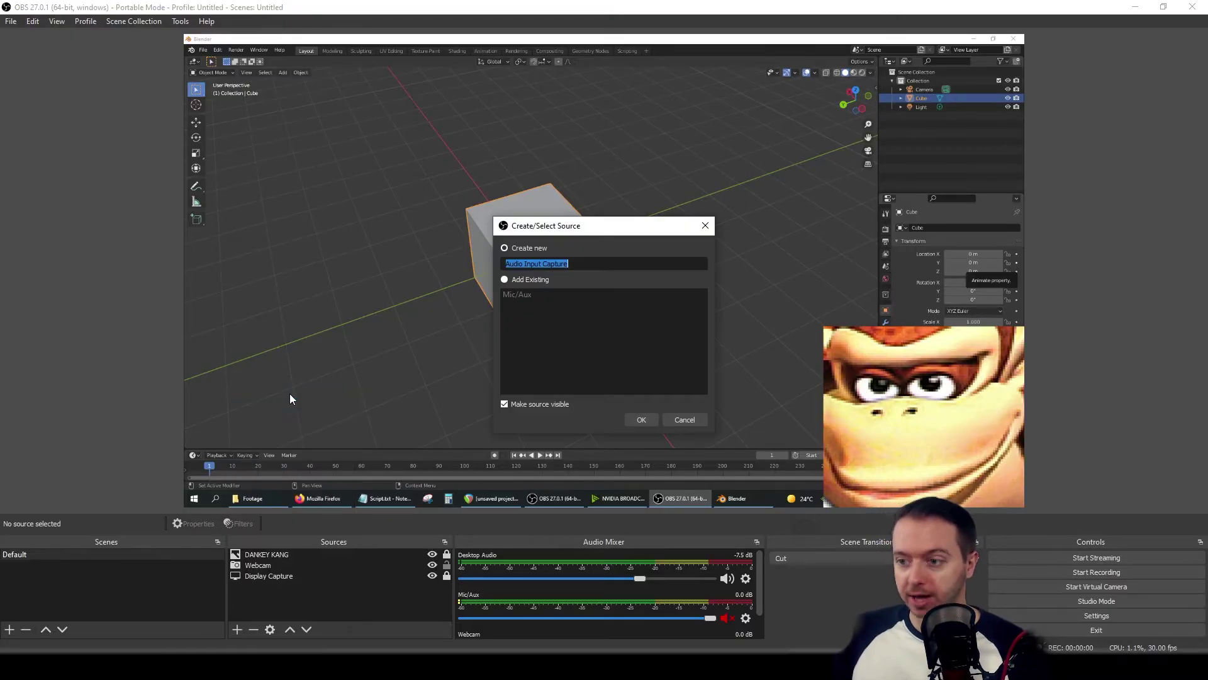
type("Mic")
key("Return")
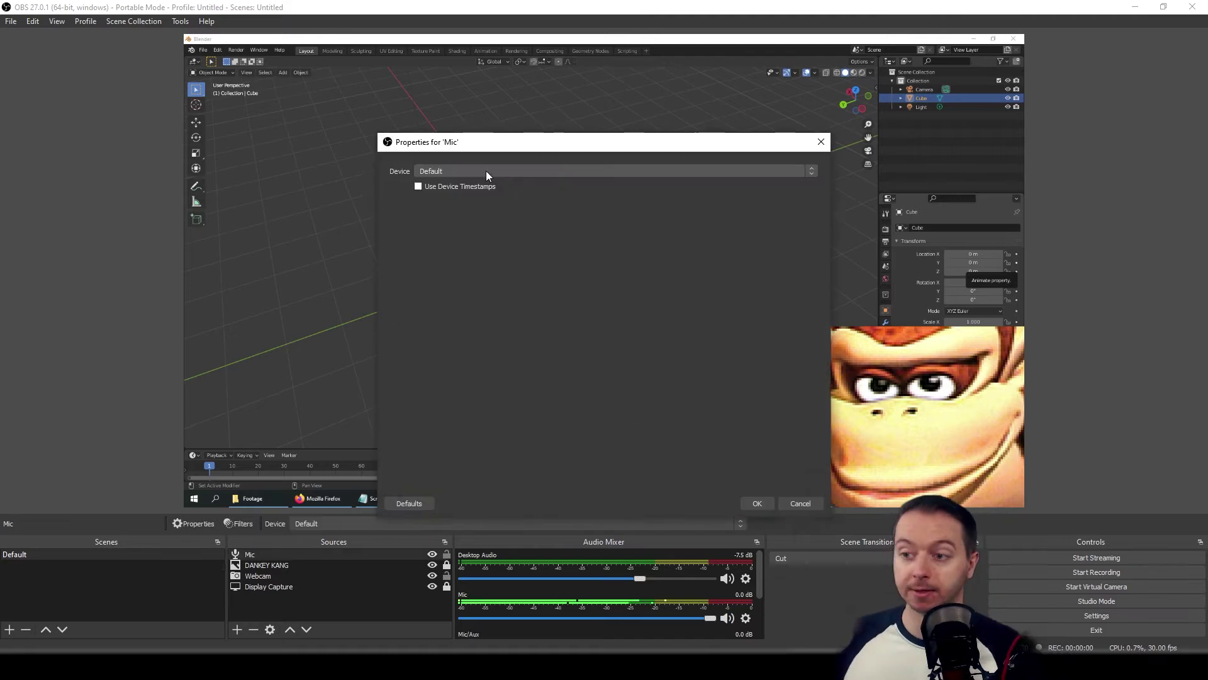
left_click(487, 172)
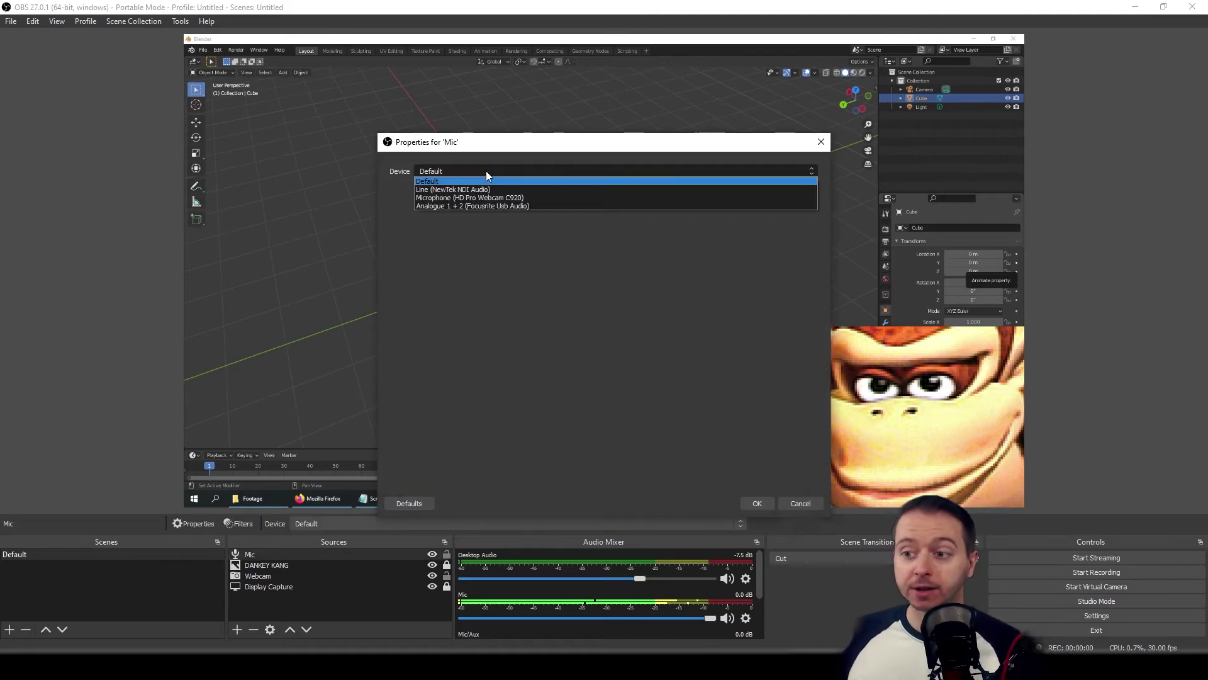
left_click(499, 204)
left_click(757, 504)
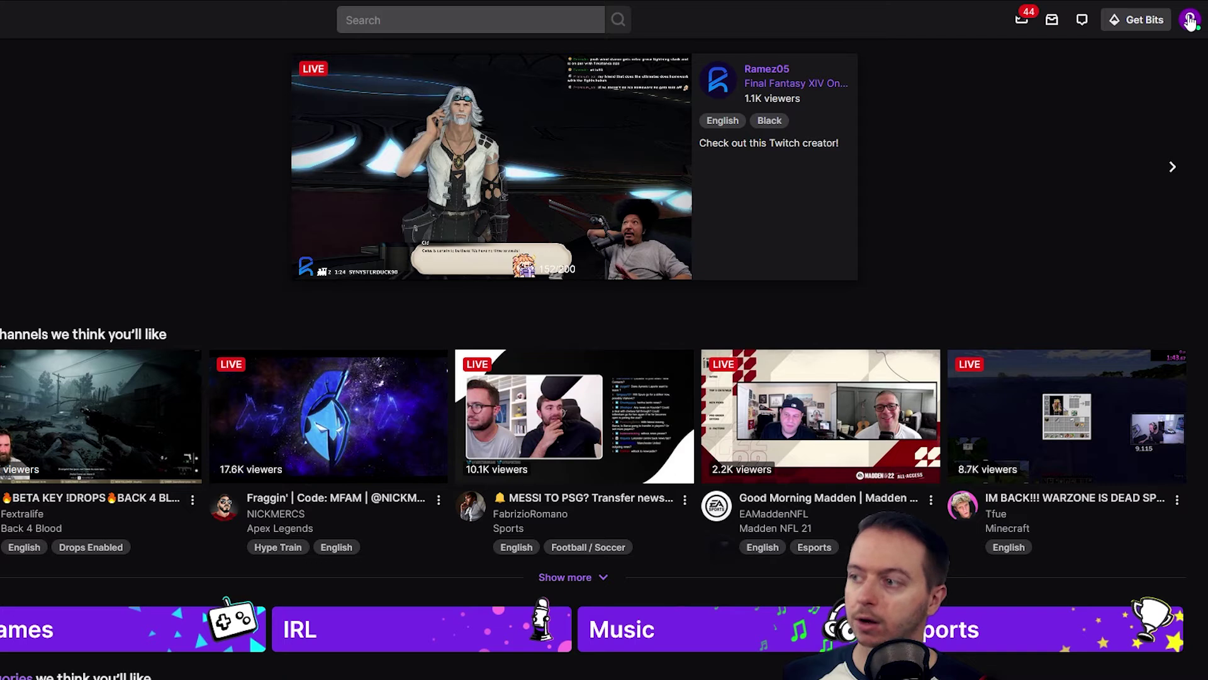
Switch to Twitch and open the Stream settings with the primary stream key in the Creator Dashboard
left_click(1190, 20)
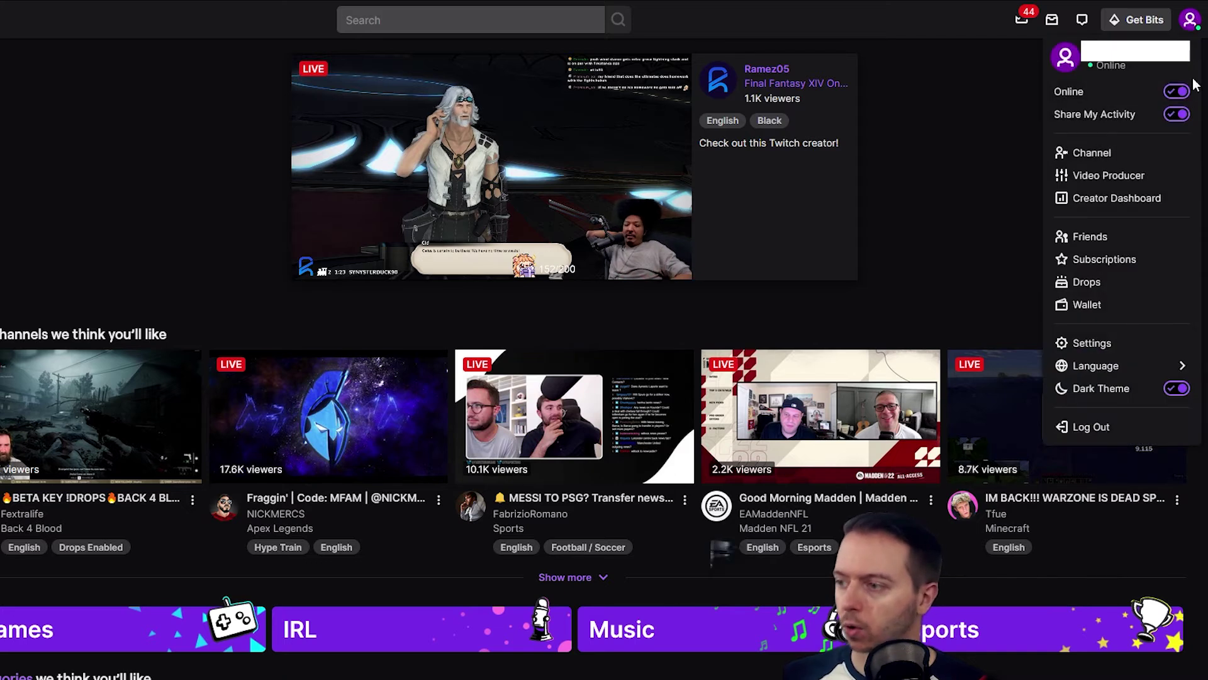
left_click(1137, 200)
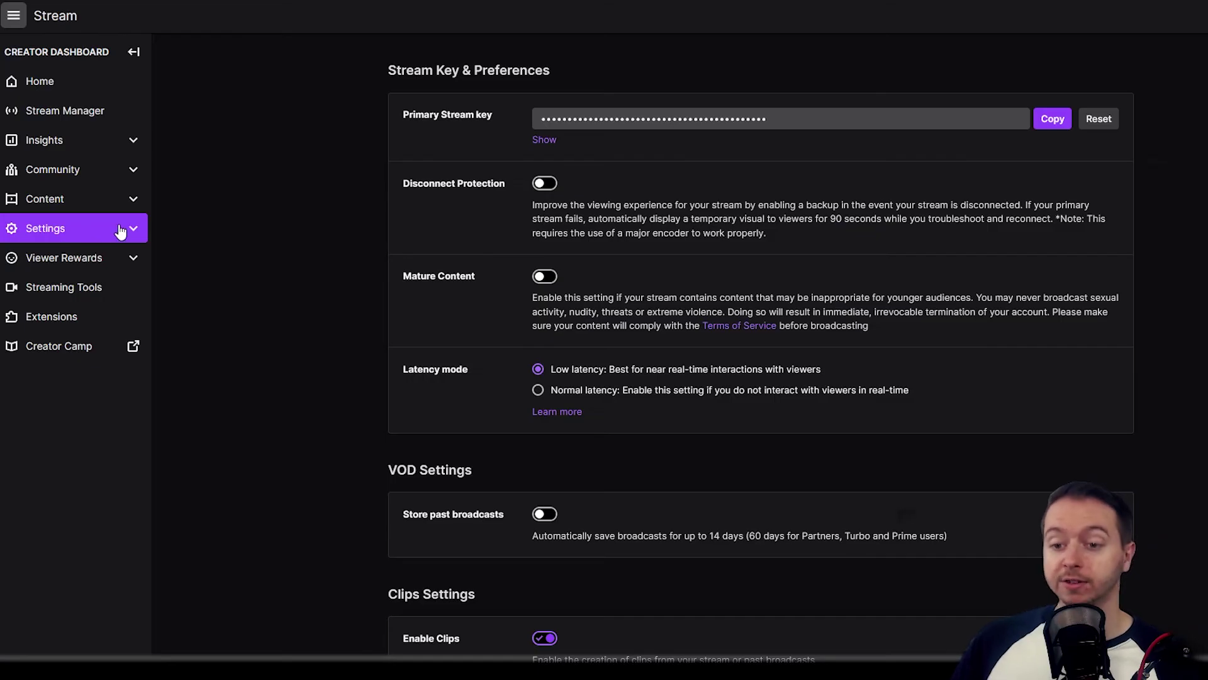
left_click(121, 231)
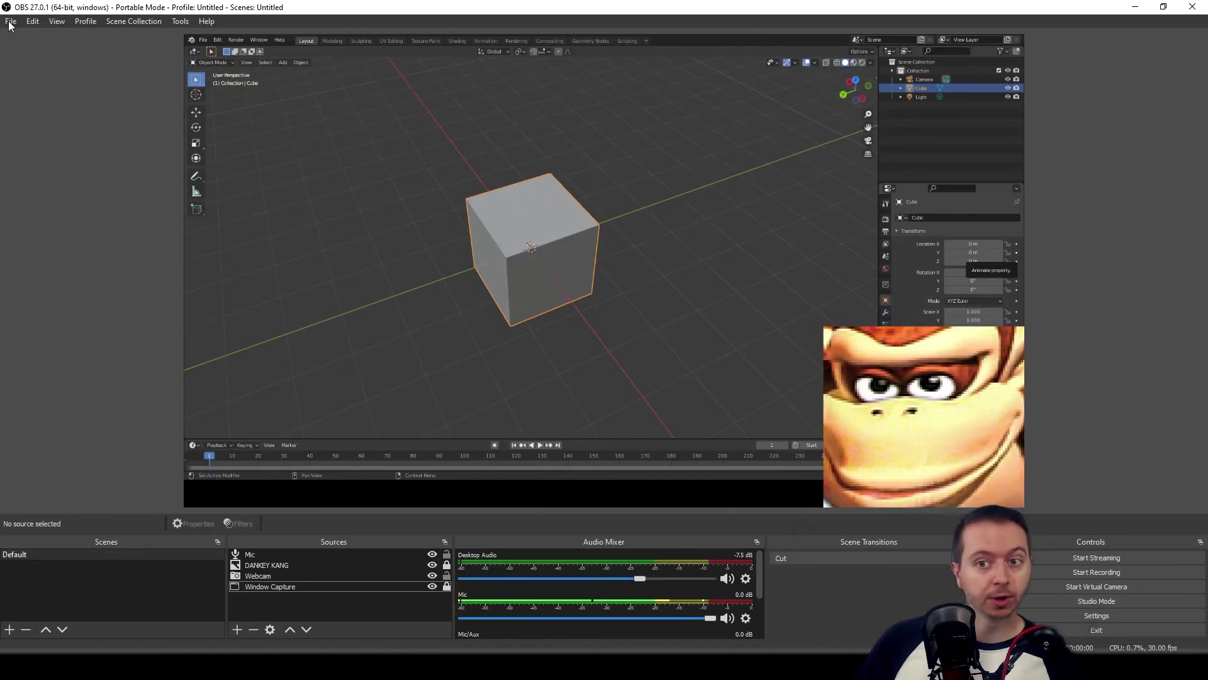
In the Stream settings, choose to use a stream key for the Twitch service and paste the account's stream key
left_click(11, 21)
left_click(15, 67)
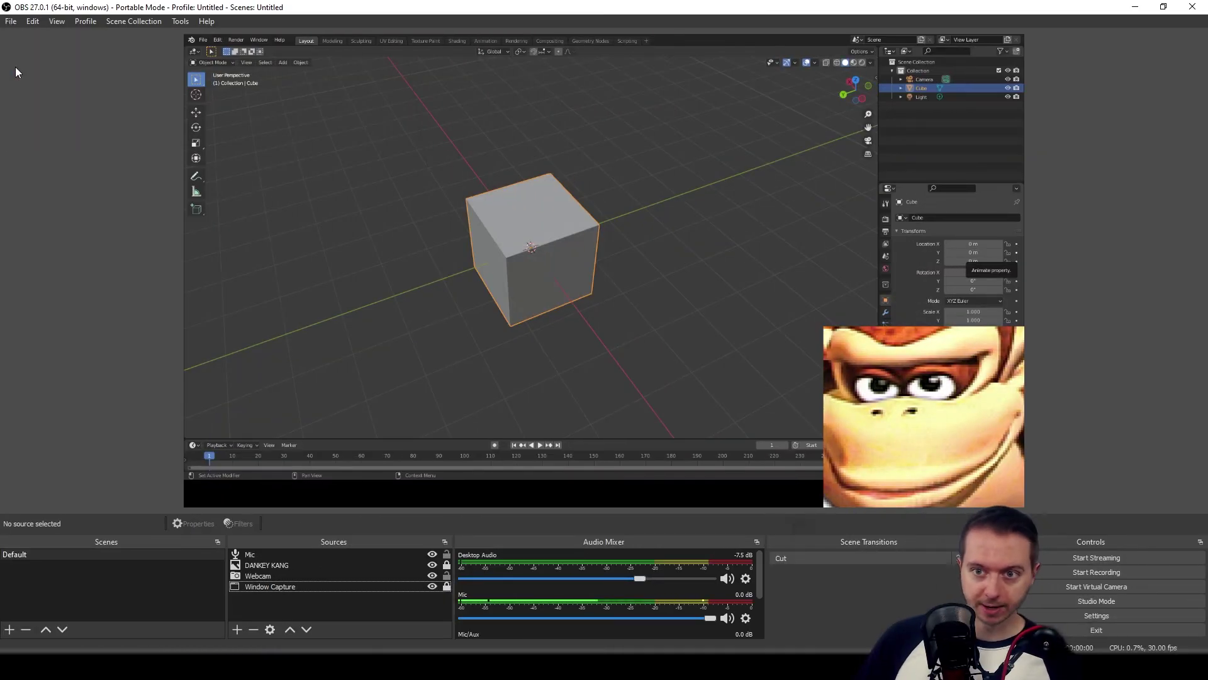
left_click(342, 157)
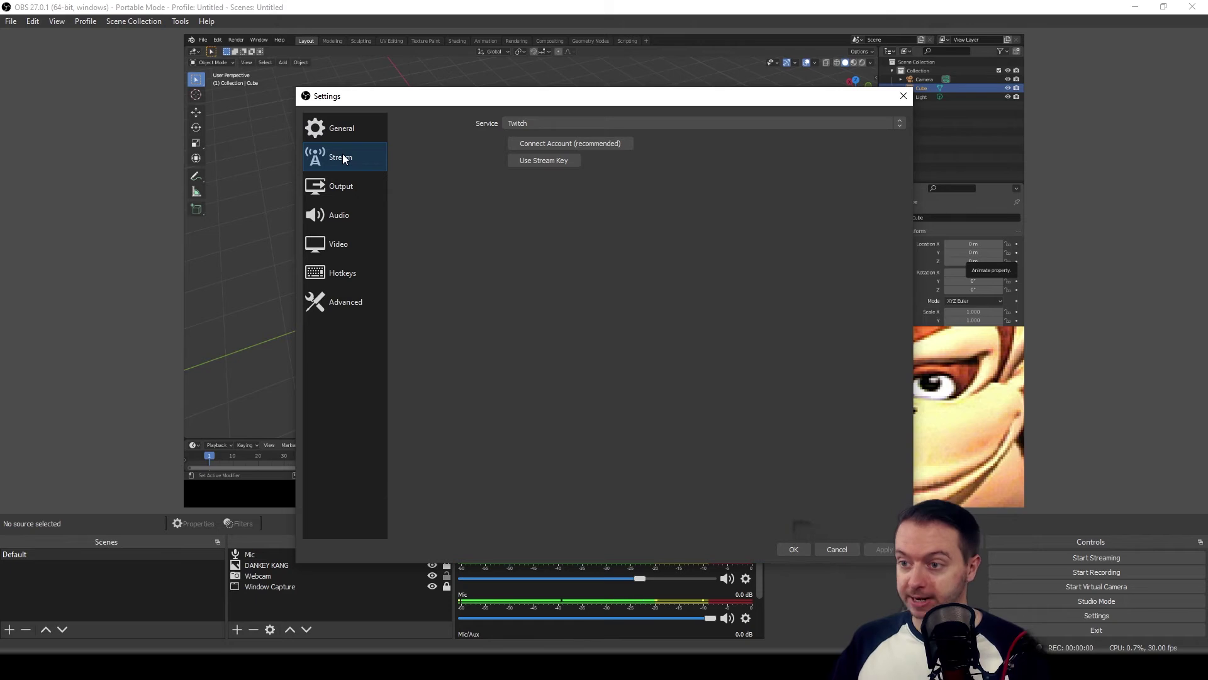
left_click(538, 160)
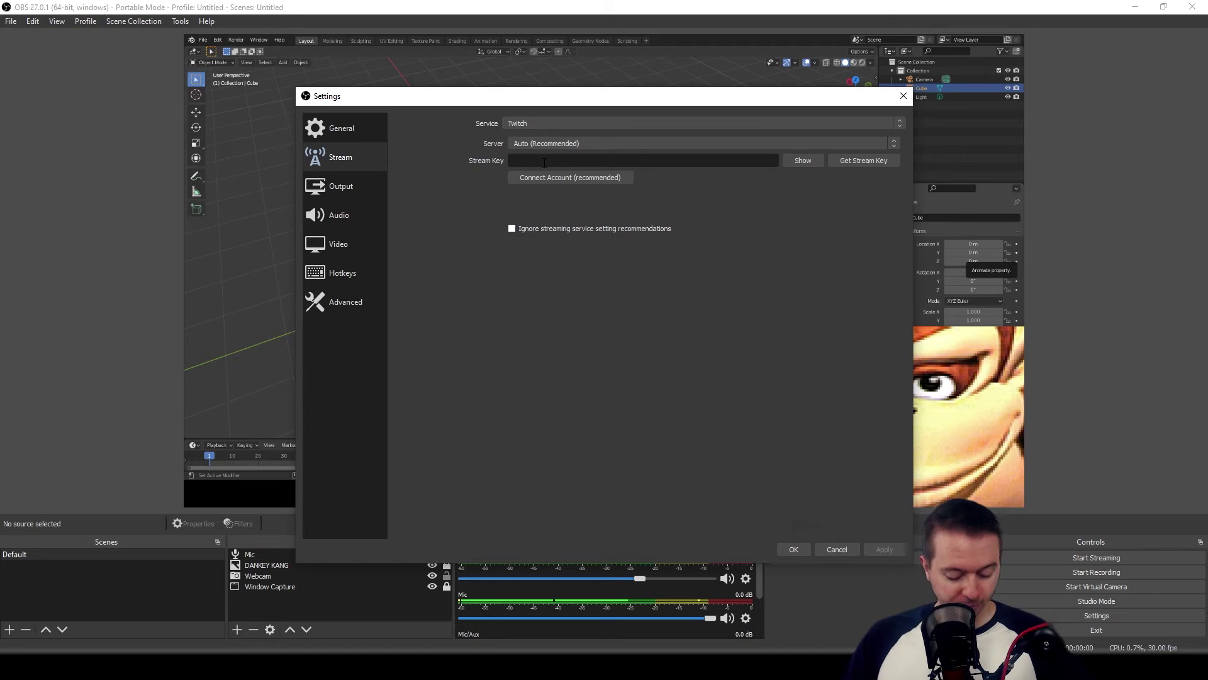
key("ctrl+v")
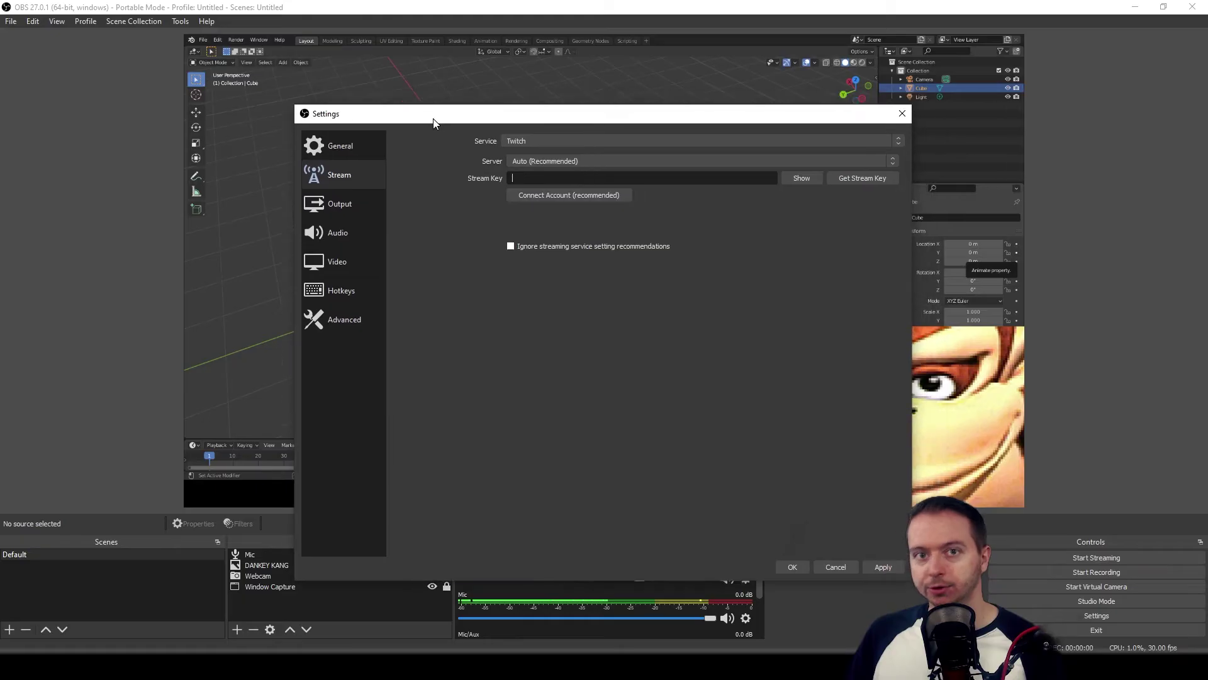
left_click_drag(433, 123, 465, 102)
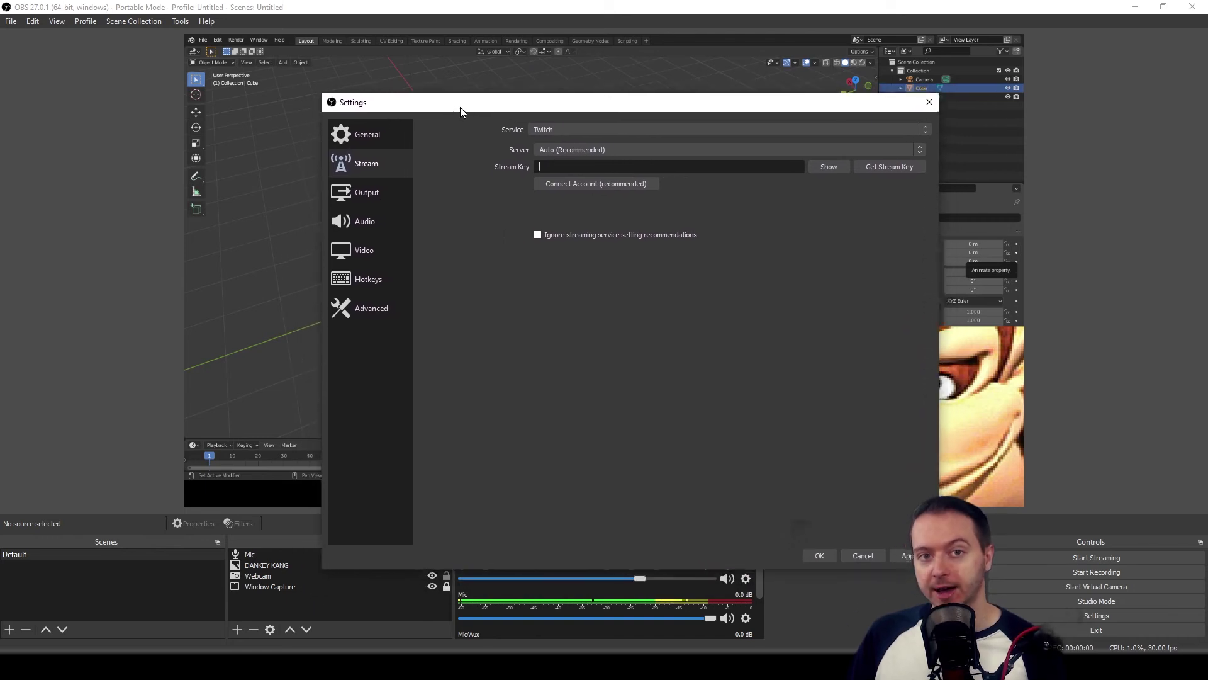
In the Video settings, set the Output (Scaled) Resolution to 1280x720 and open the Downscale Filter options
left_click(384, 243)
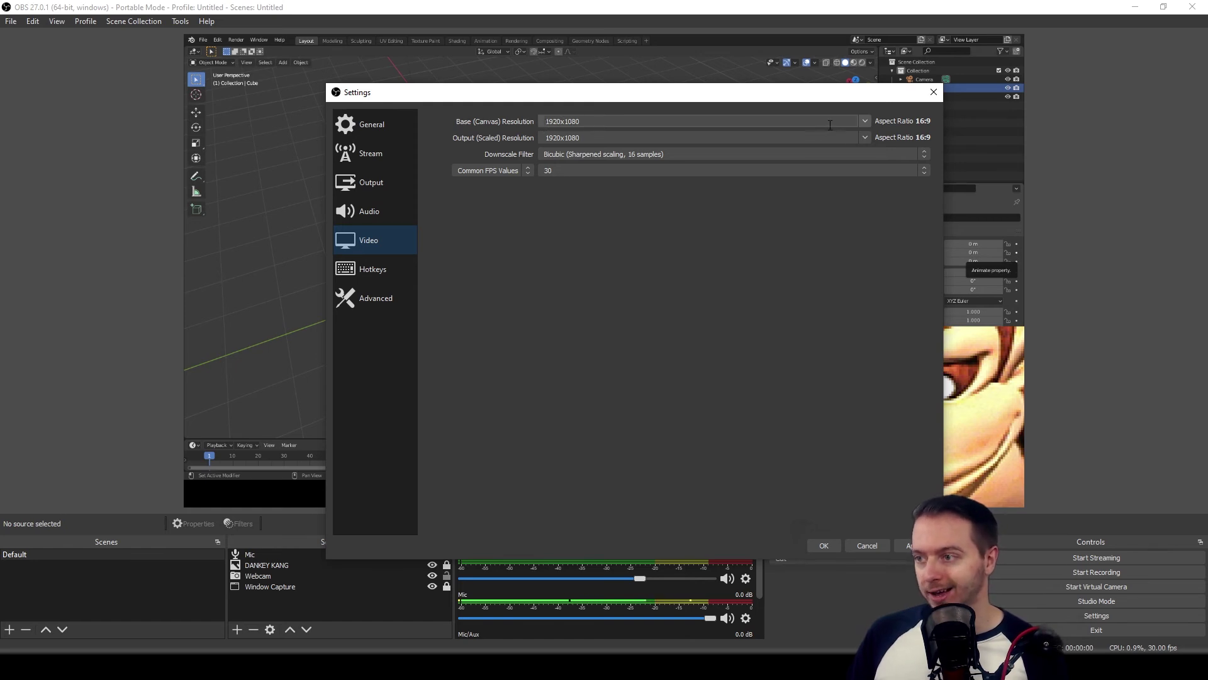
left_click(866, 137)
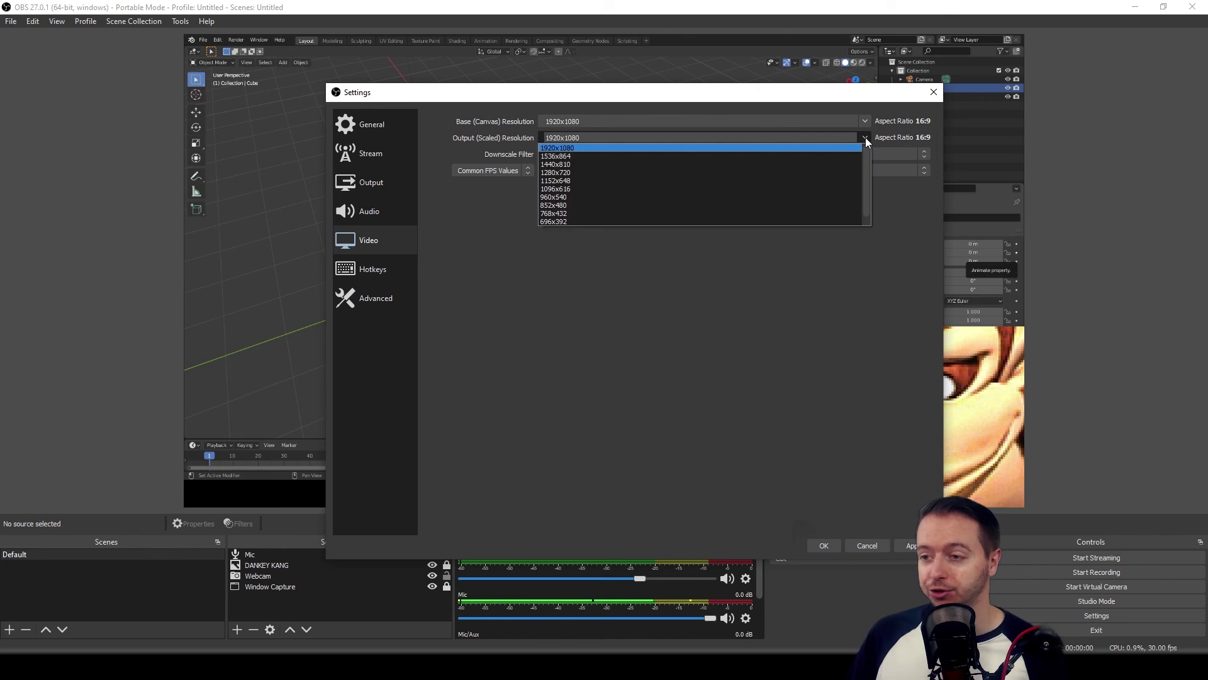
left_click(568, 172)
left_click(715, 154)
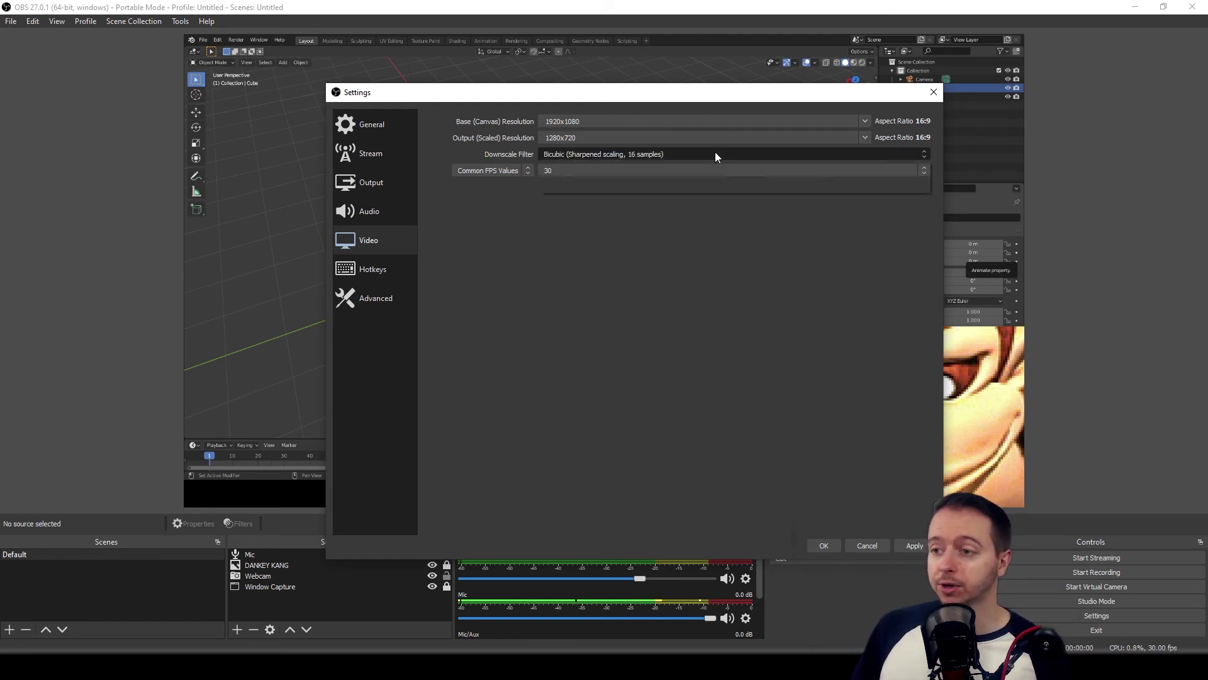